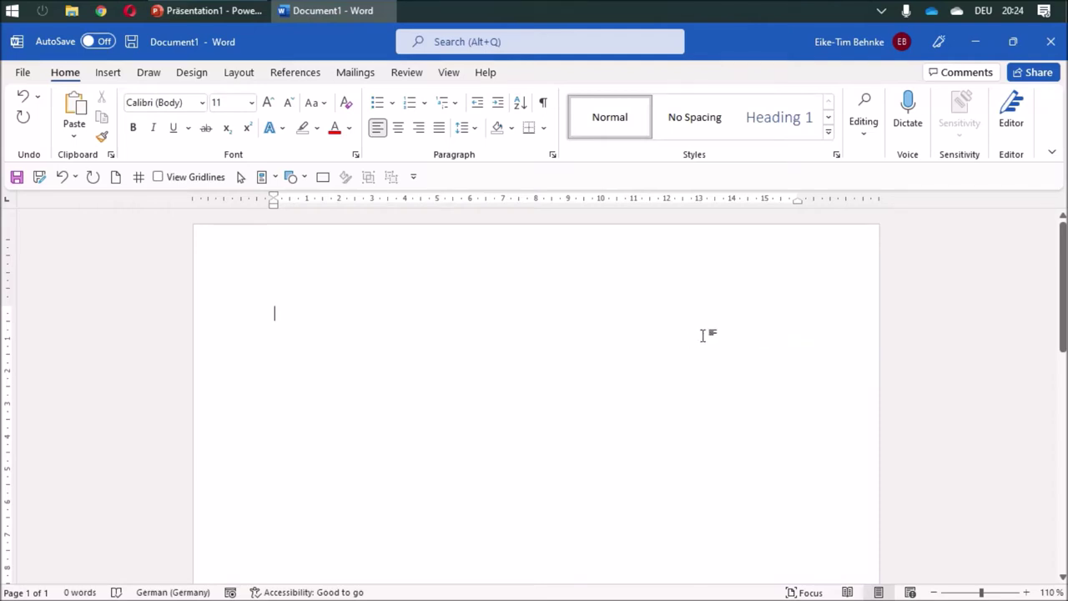
Step: Turn on page gridlines and draw a 1 cm blue square filling one grid cell
left_click(158, 178)
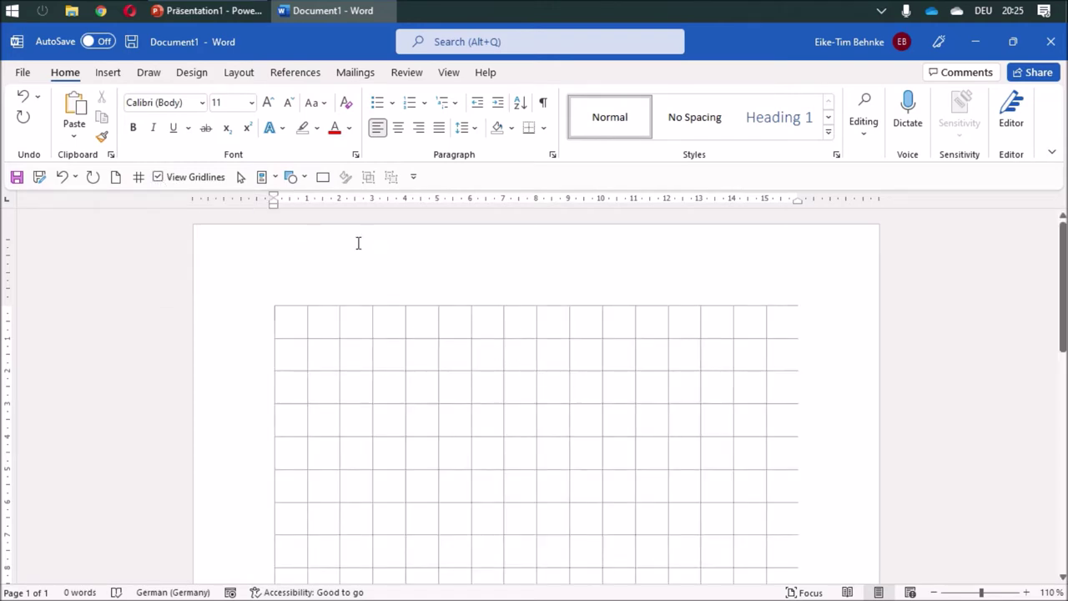
left_click(322, 176)
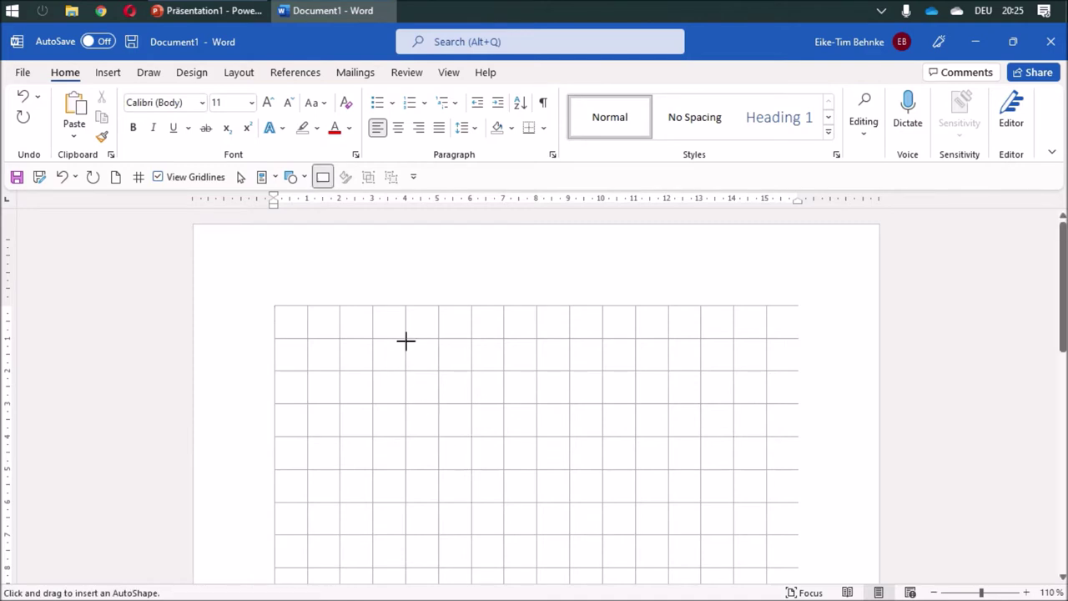
mouse_move(405, 338)
left_mouse_down()
mouse_move(426, 369)
mouse_move(440, 370)
left_mouse_up()
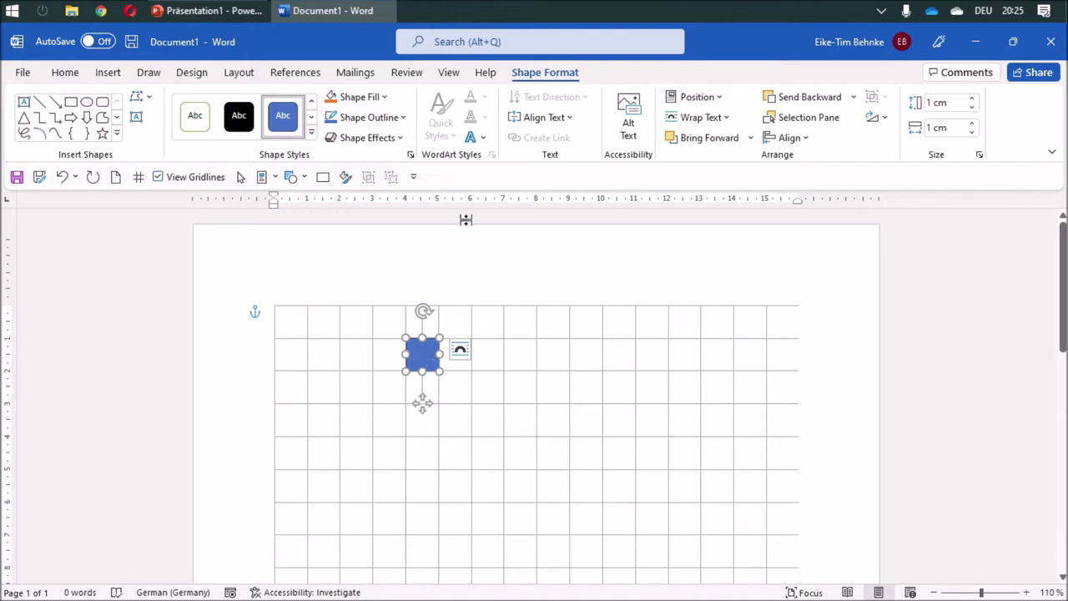
Step: Add Edit Points to the Quick Access Toolbar, removing the mistakenly added Edit Shape shortcut
right_click(143, 101)
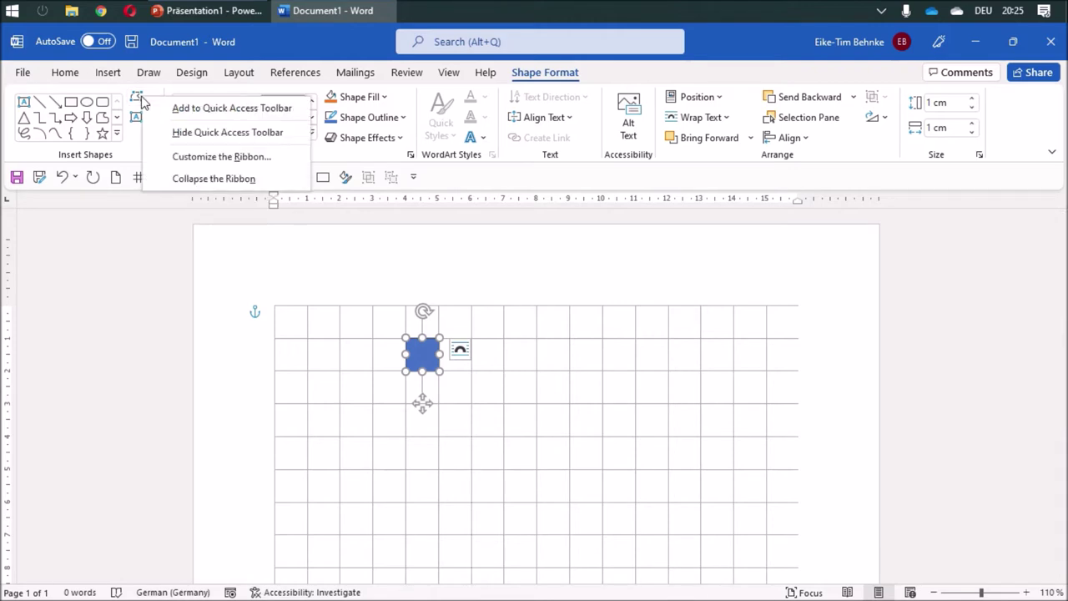
left_click(163, 109)
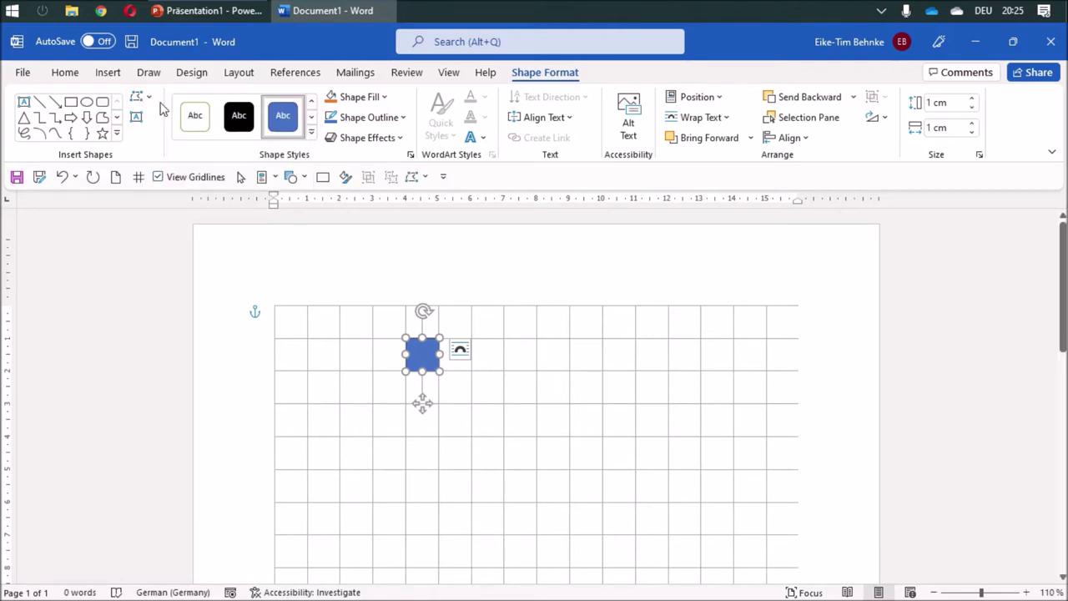
right_click(416, 180)
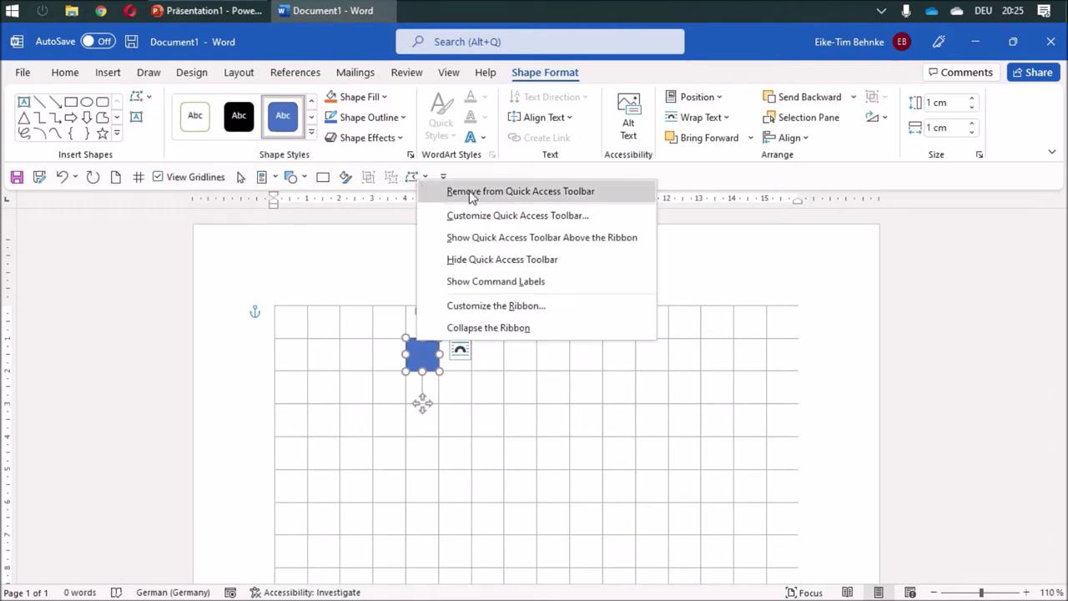
left_click(469, 190)
left_click(150, 98)
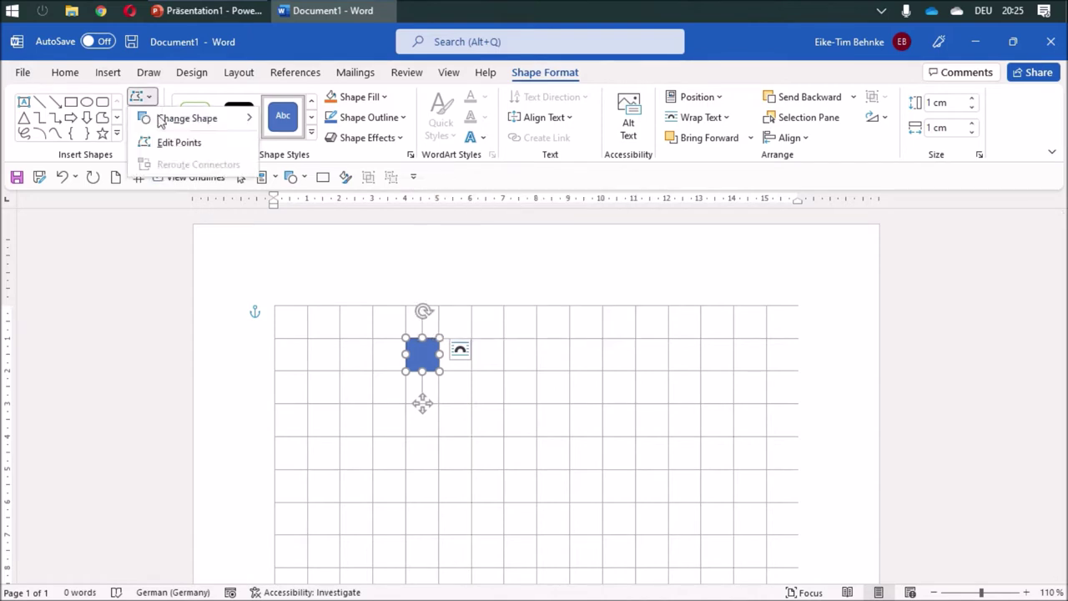
right_click(181, 147)
left_click(235, 160)
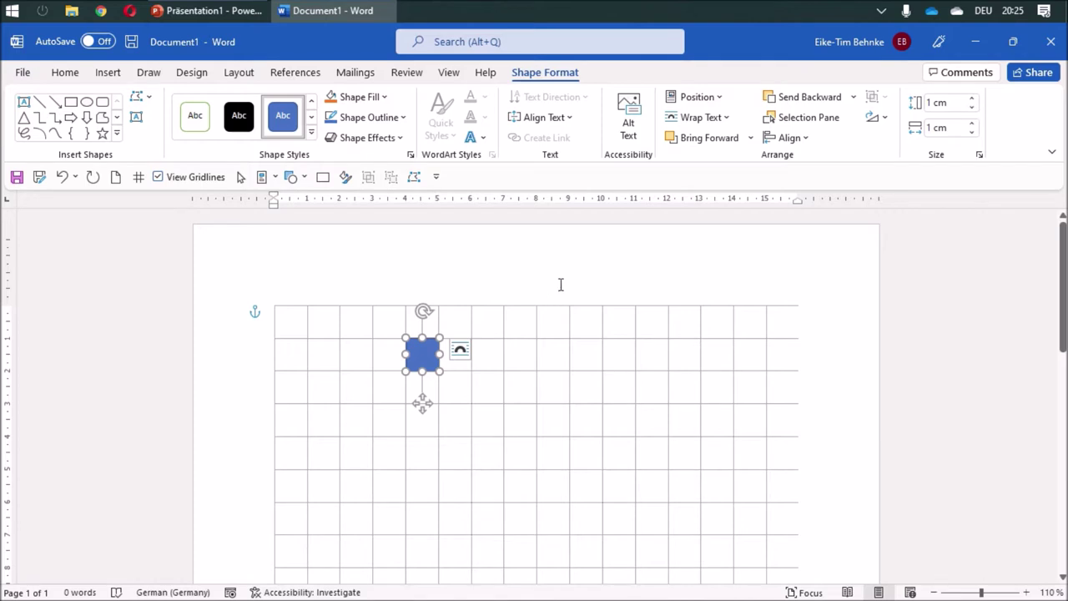
Step: Add Shape Fill, Shape Outline and outline Weight to the Quick Access Toolbar
right_click(351, 97)
left_click(421, 114)
right_click(368, 118)
left_click(414, 140)
left_click(402, 116)
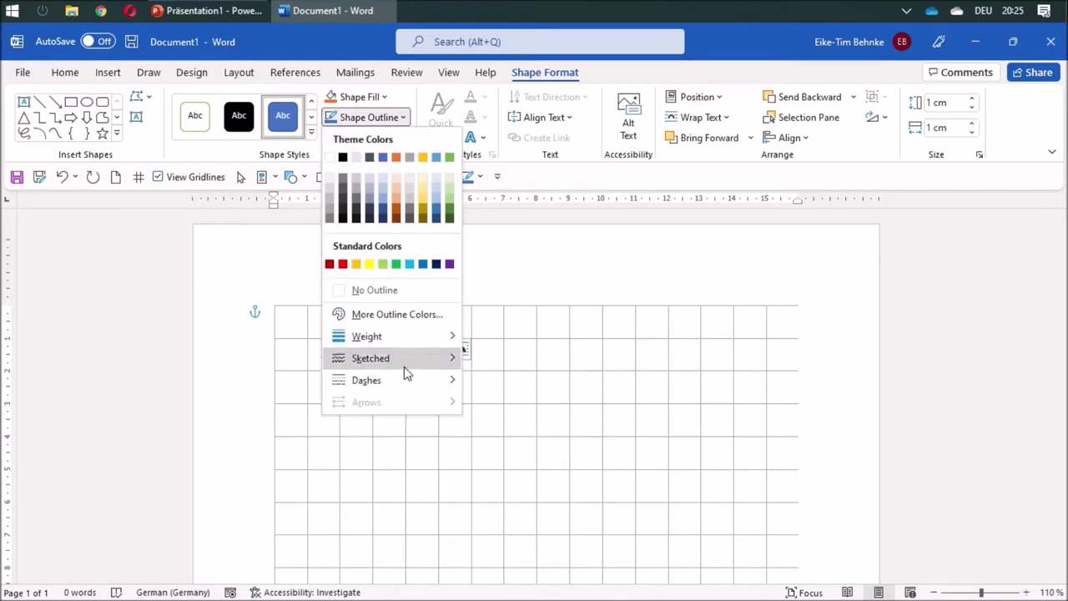
mouse_move(367, 336)
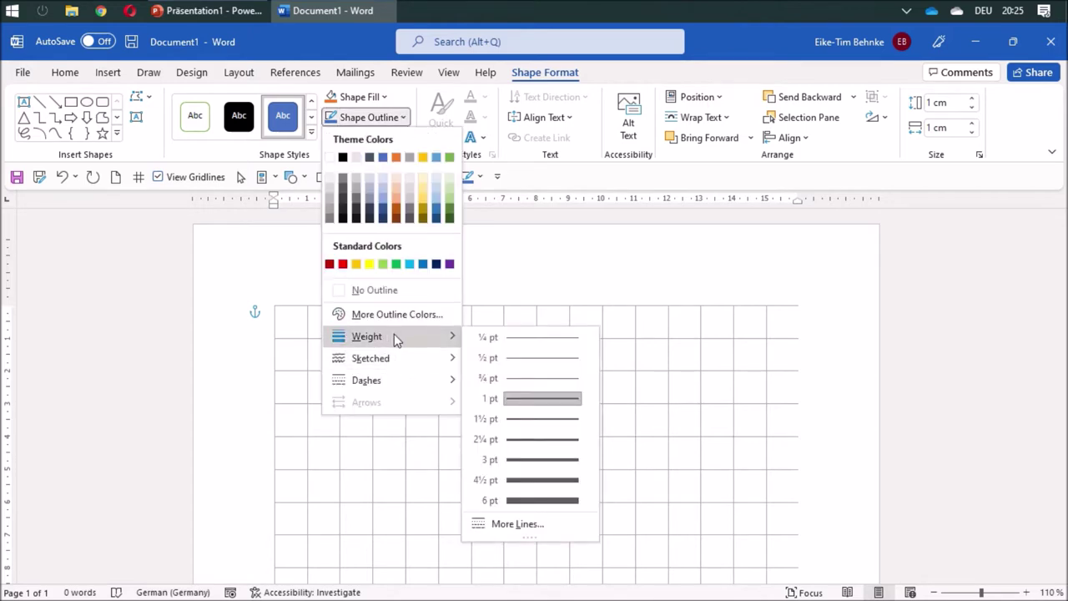
right_click(428, 342)
left_click(459, 351)
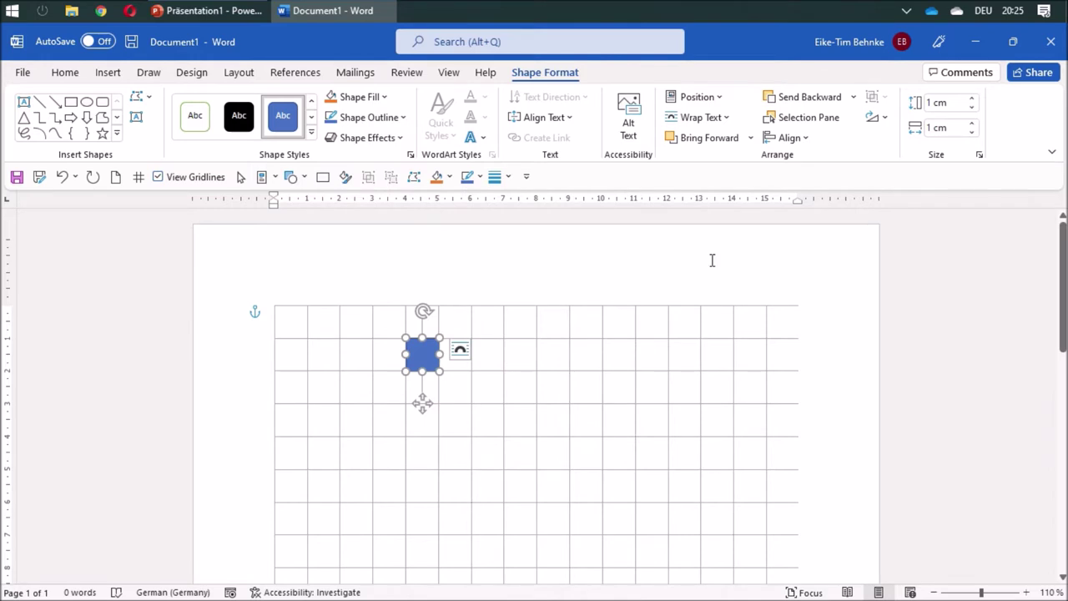
Step: Add Bring Forward and Send Backward to the Quick Access Toolbar
left_click(750, 139)
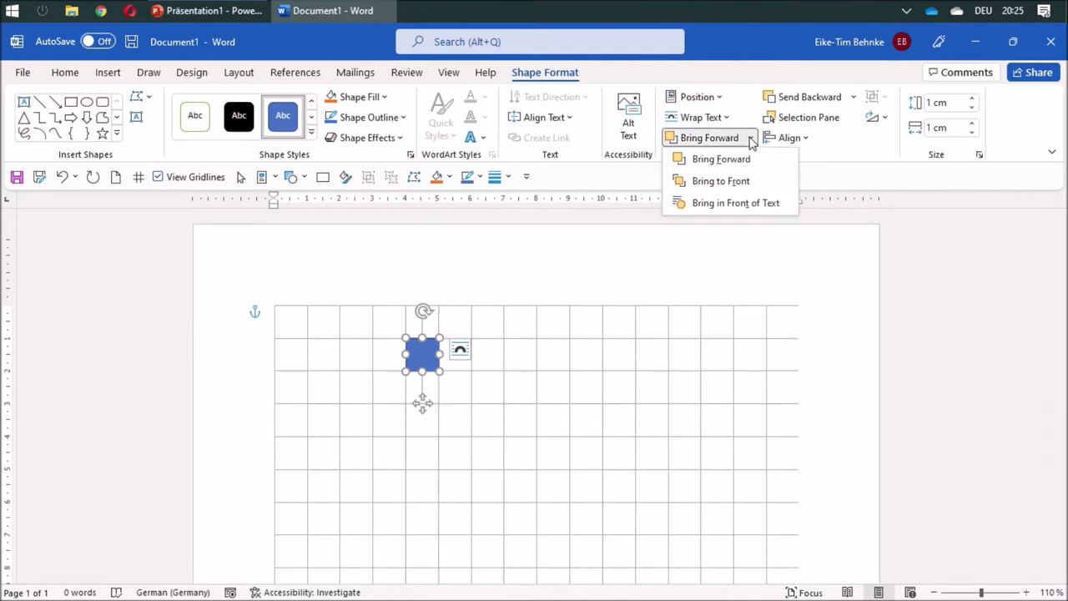
right_click(744, 166)
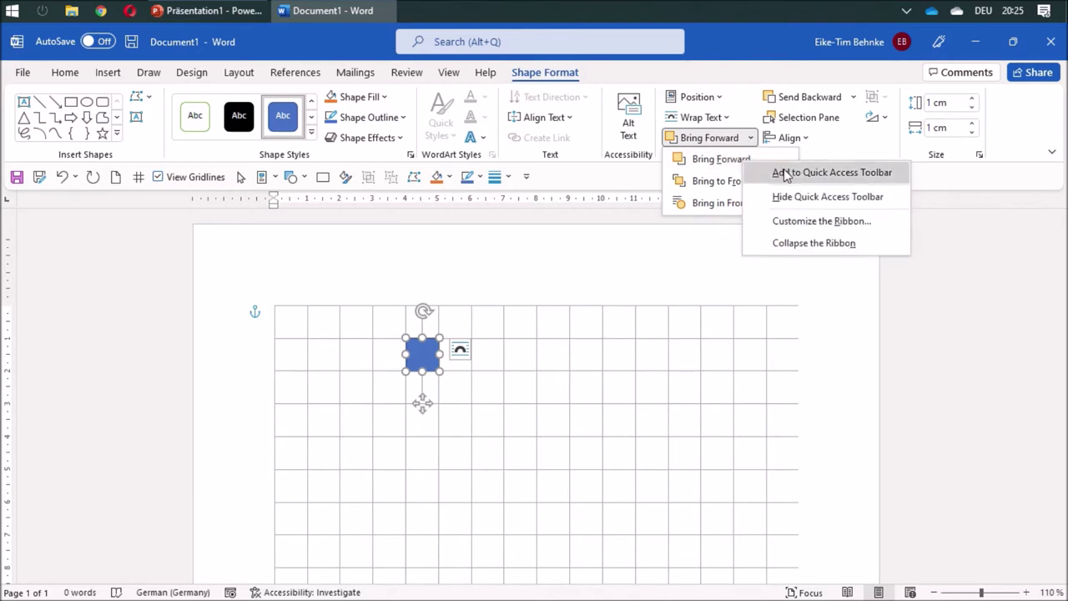
left_click(785, 172)
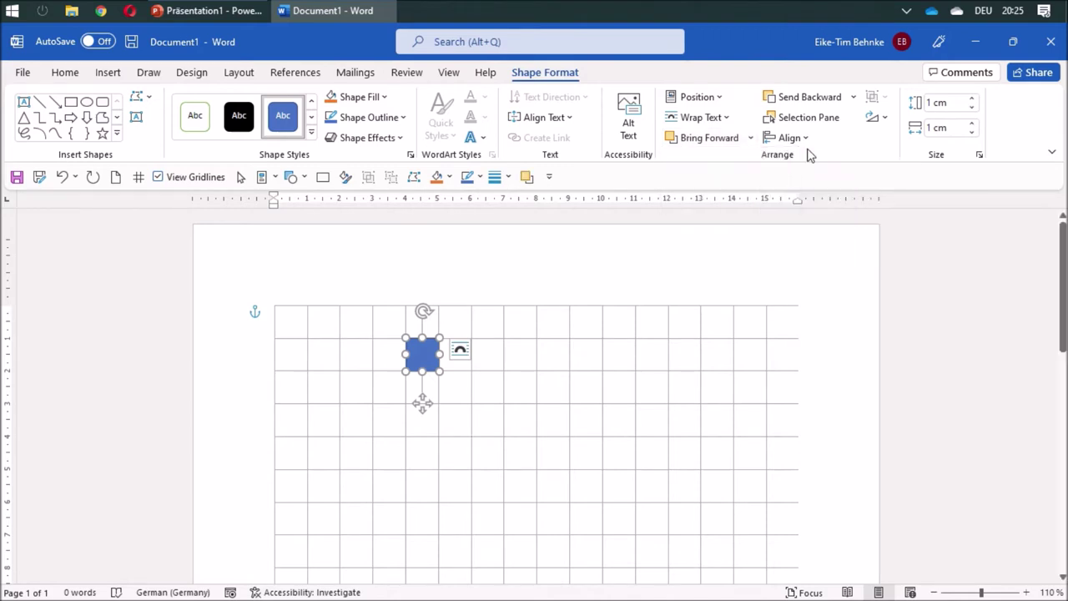
left_click(854, 98)
right_click(825, 118)
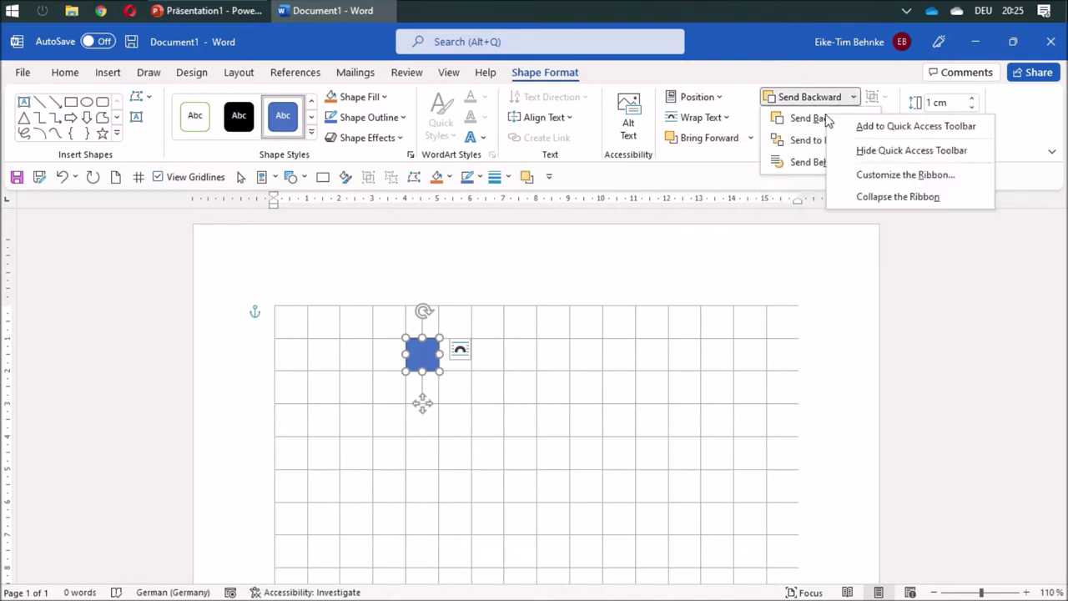
left_click(885, 126)
Step: Add Bring to Front and Send to Back to the Quick Access Toolbar
left_click(752, 138)
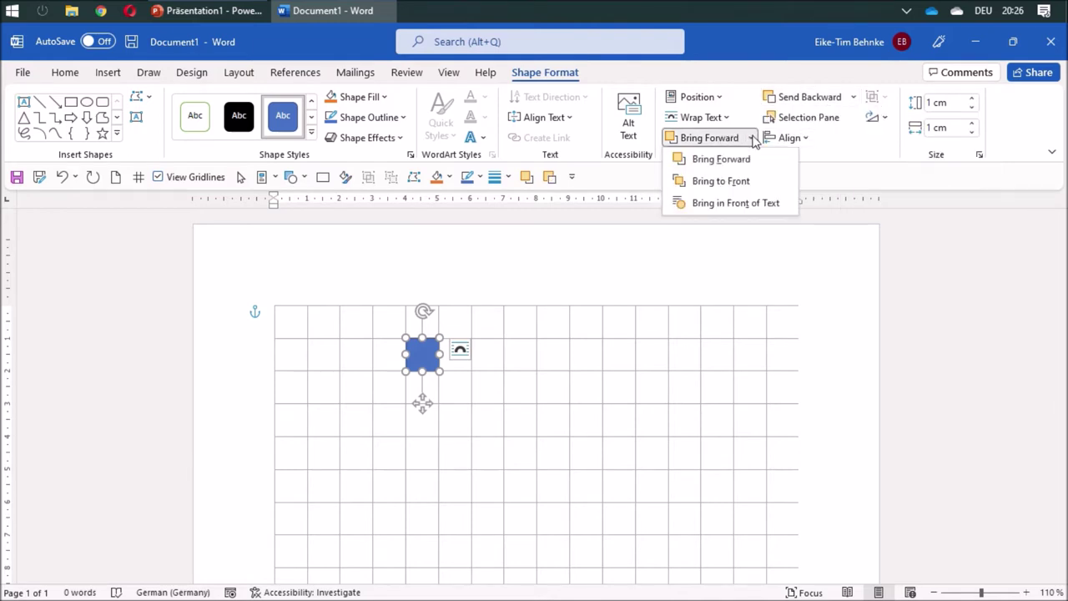
right_click(737, 189)
left_click(773, 196)
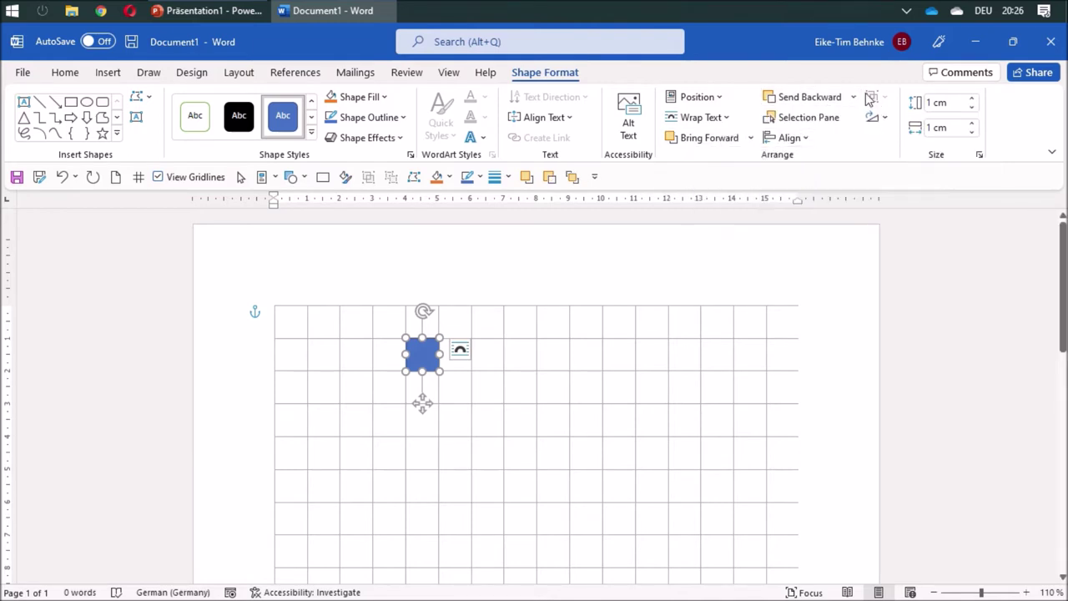
left_click(854, 98)
right_click(826, 142)
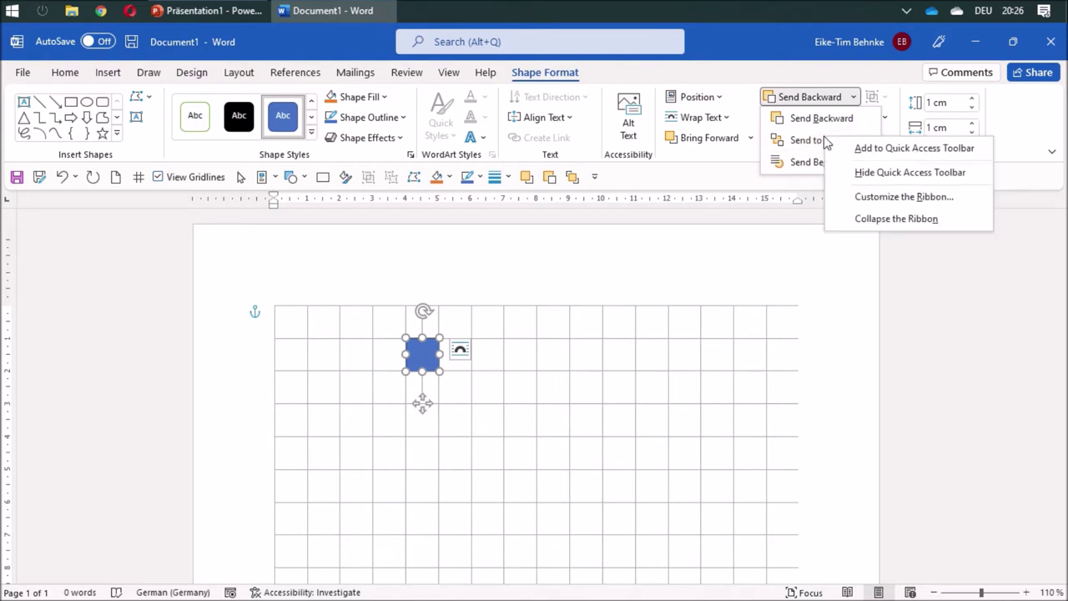
left_click(868, 148)
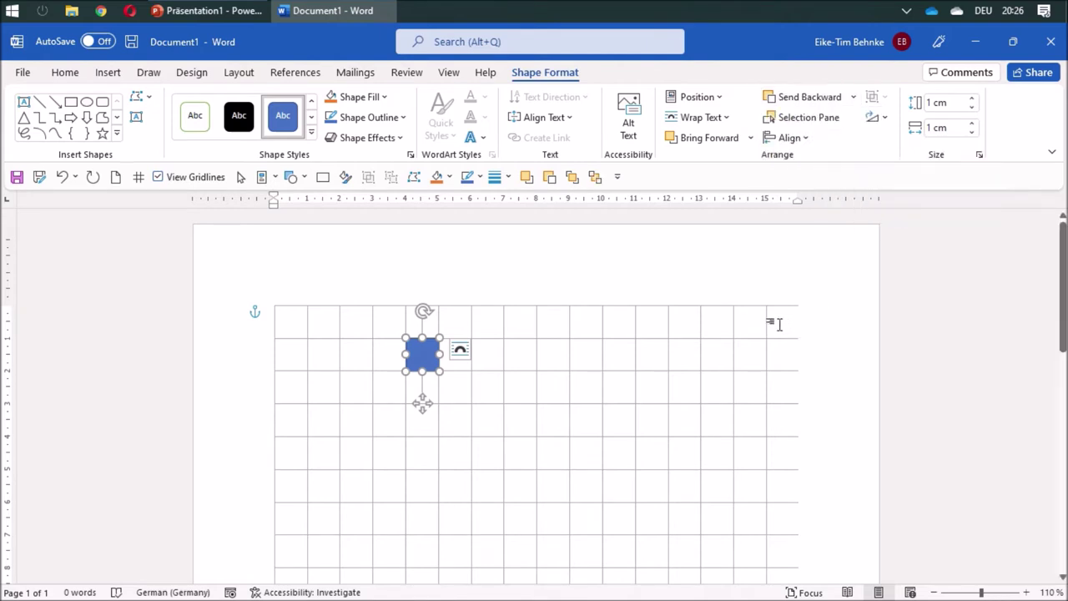
left_click(637, 363)
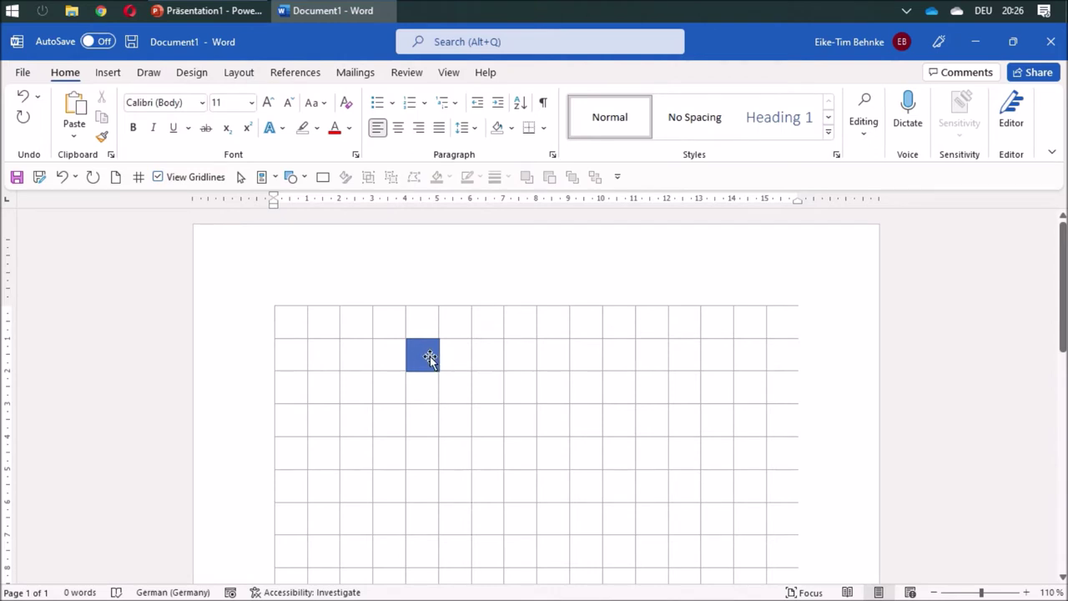
Step: Draw squares above and right of the first, then enable Edit Points on the top one
left_click(322, 176)
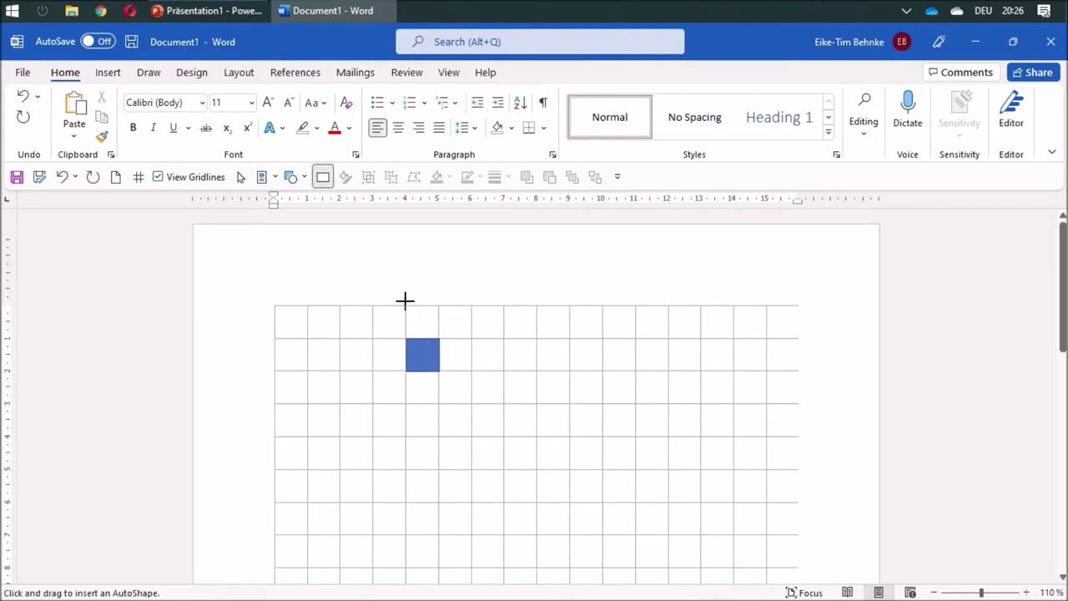
left_click_drag(405, 306, 439, 338)
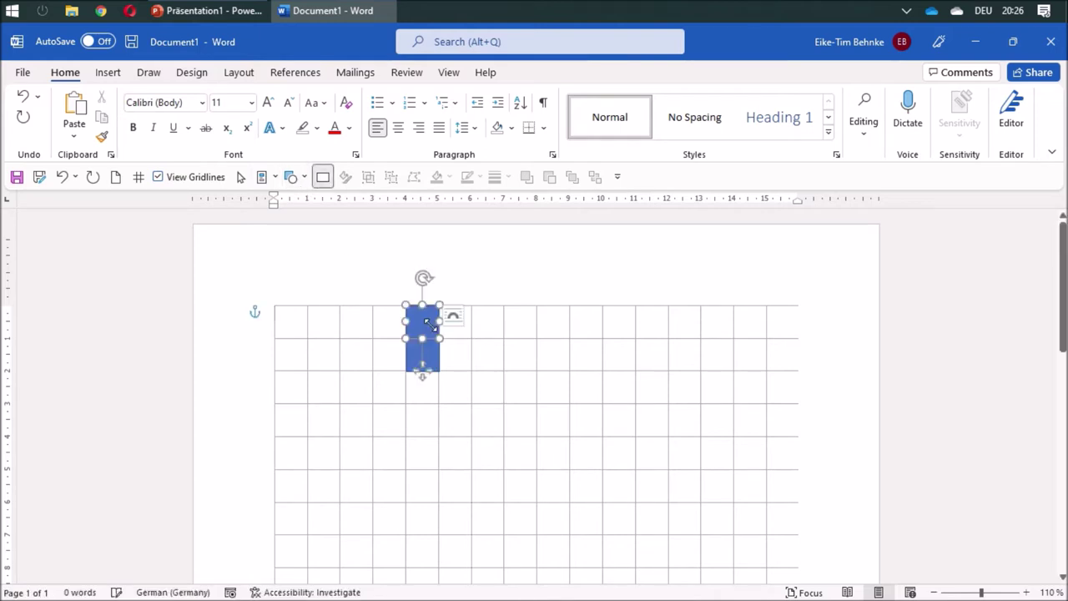
left_click(489, 374)
left_click(322, 176)
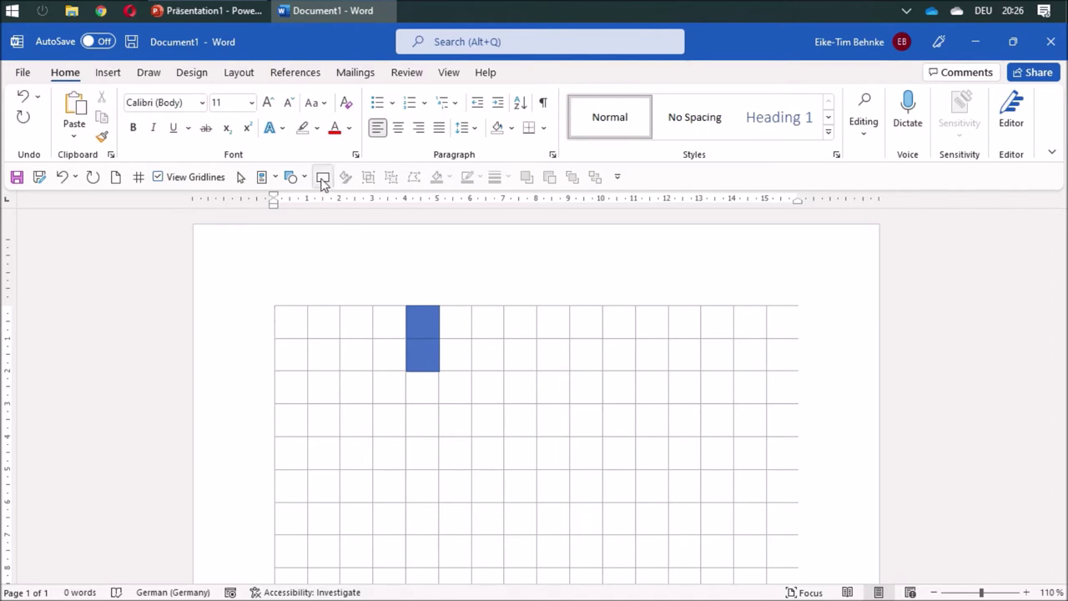
left_click_drag(438, 338, 471, 371)
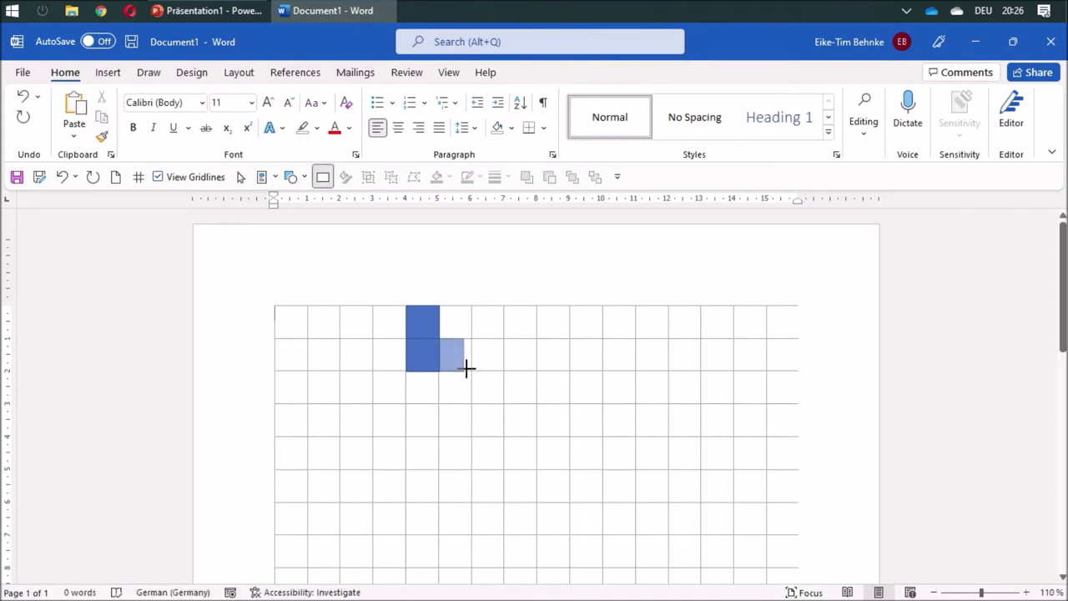
left_click(592, 383)
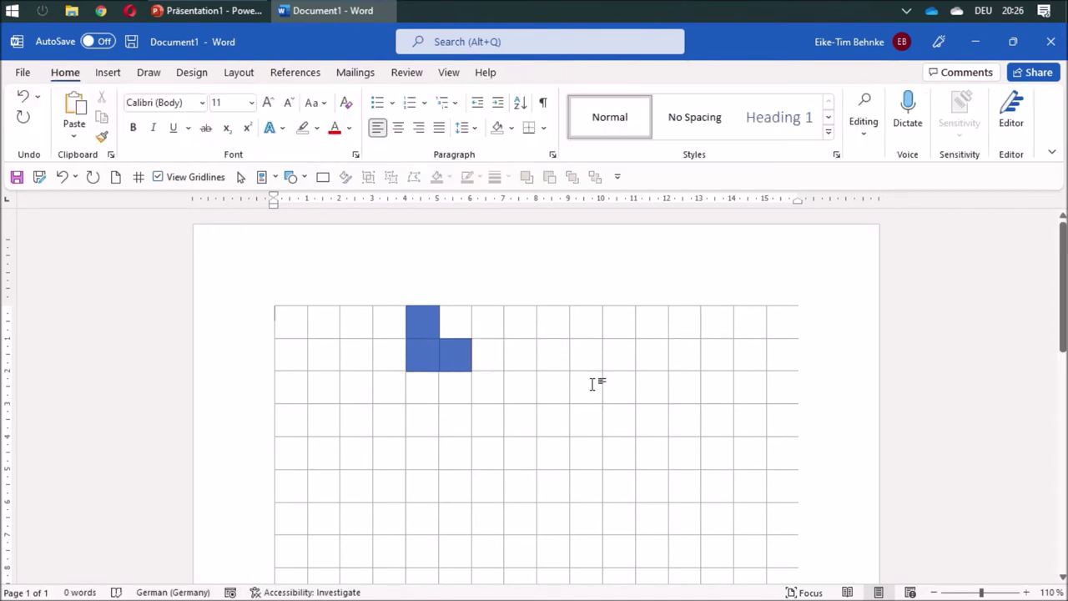
left_click(422, 325)
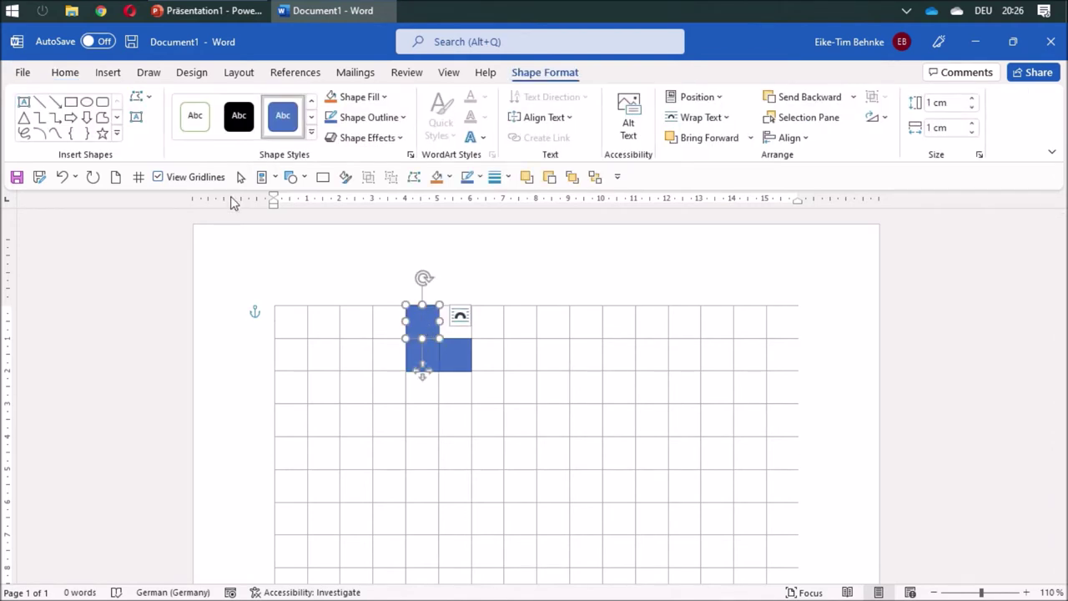
left_click(414, 177)
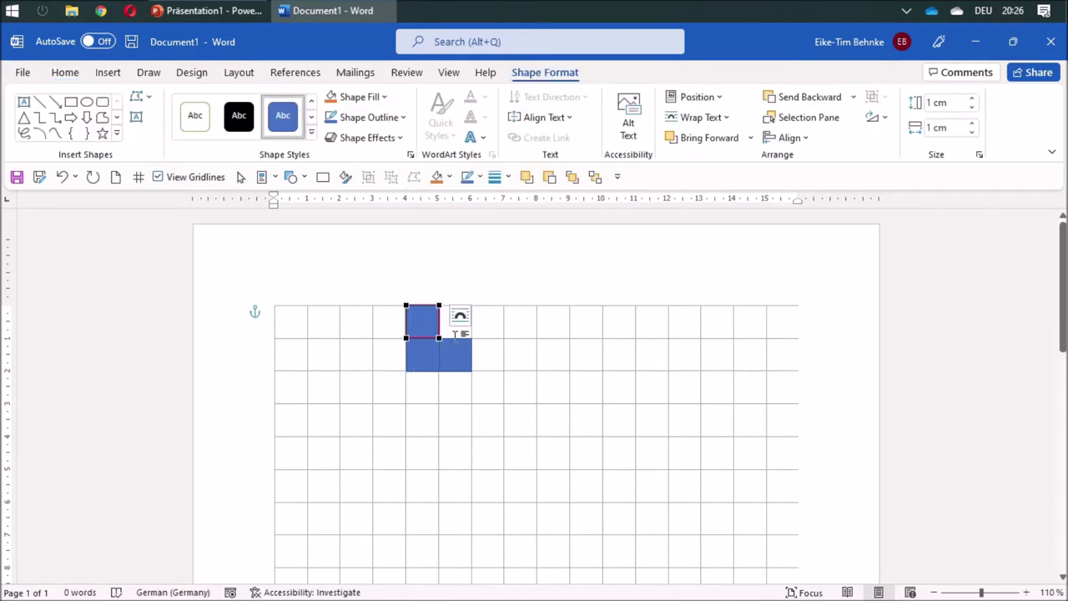
Step: Drag corner points to slant the top square into a top face and the right square into a side face
mouse_move(438, 304)
left_mouse_down()
mouse_move(455, 321)
mouse_move(421, 322)
left_mouse_up()
left_click(553, 374)
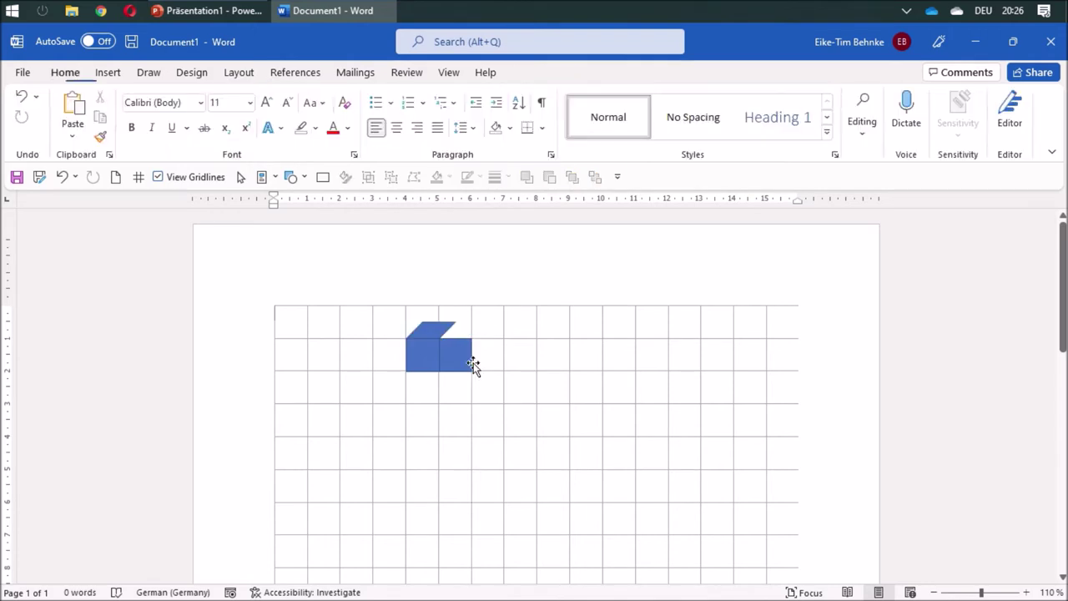
left_click(472, 365)
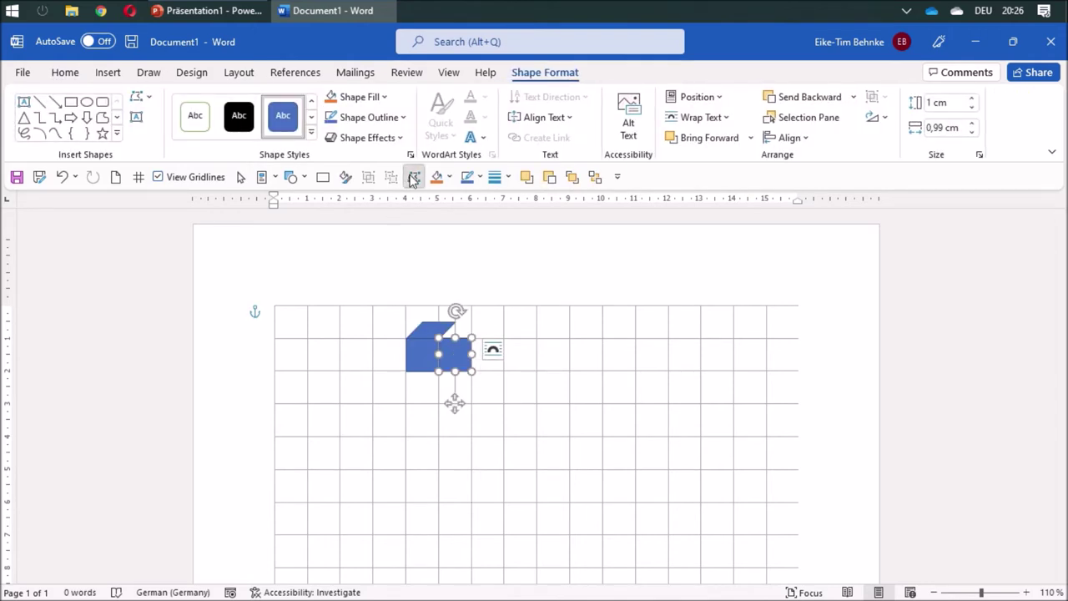
left_click(413, 177)
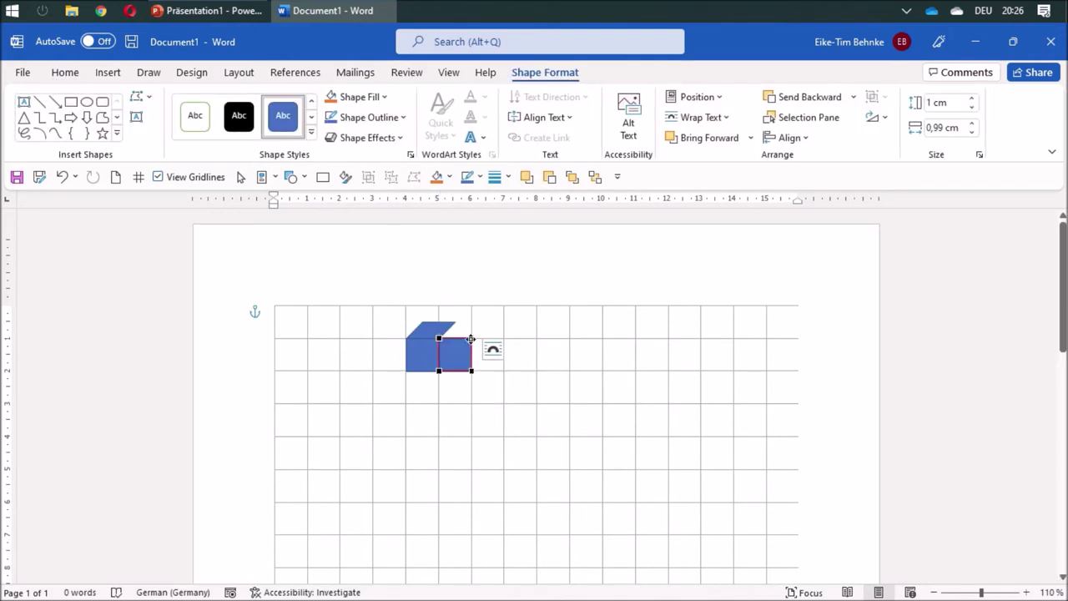
left_click_drag(471, 339, 454, 322)
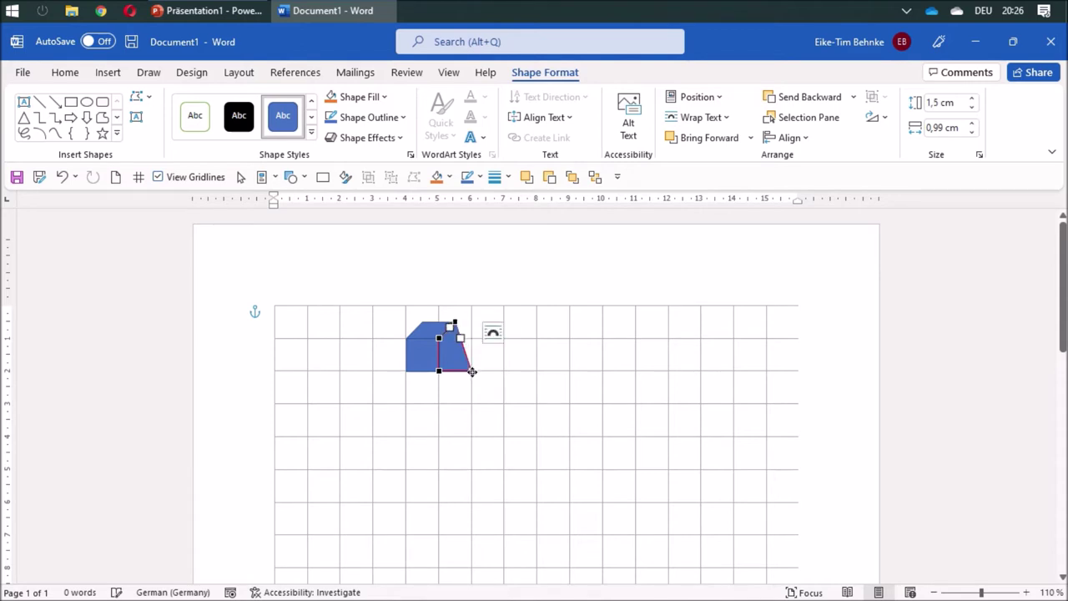
left_click_drag(472, 369, 455, 356)
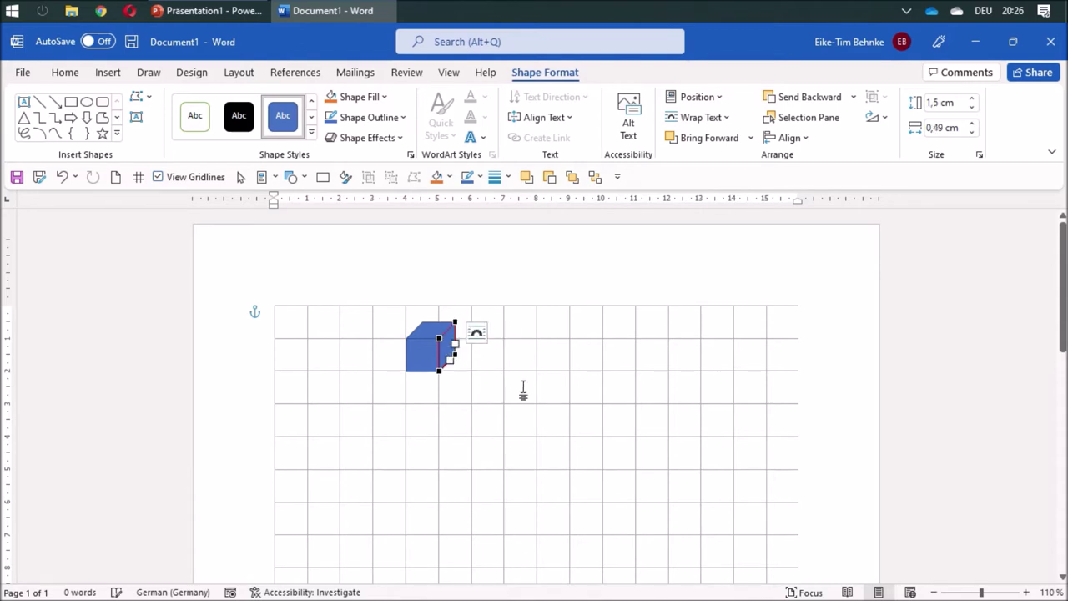
left_click(526, 392)
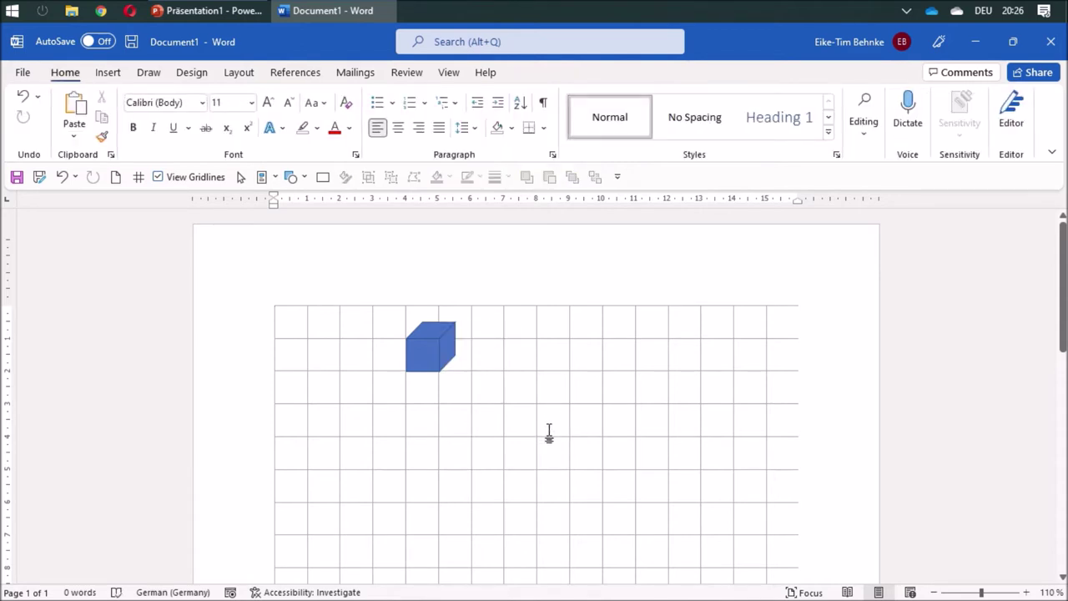
scroll(549, 433, "up", 2, "ctrl")
Step: Give the cube's front, top and side faces black outlines
scroll(547, 432, "up", 4, "ctrl")
scroll(546, 432, "up", 4, "ctrl")
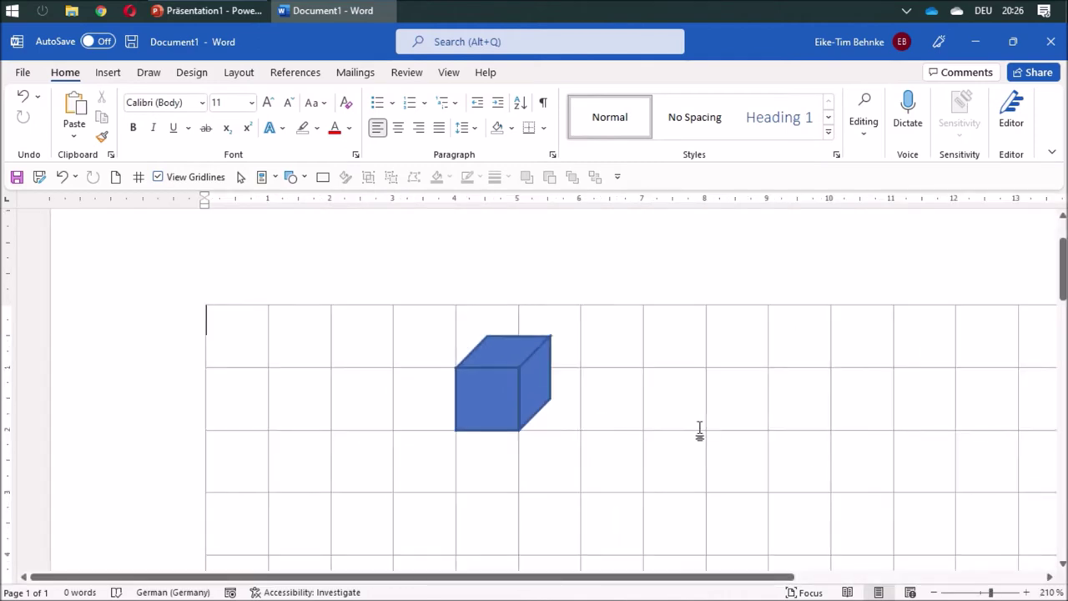
left_click(494, 390)
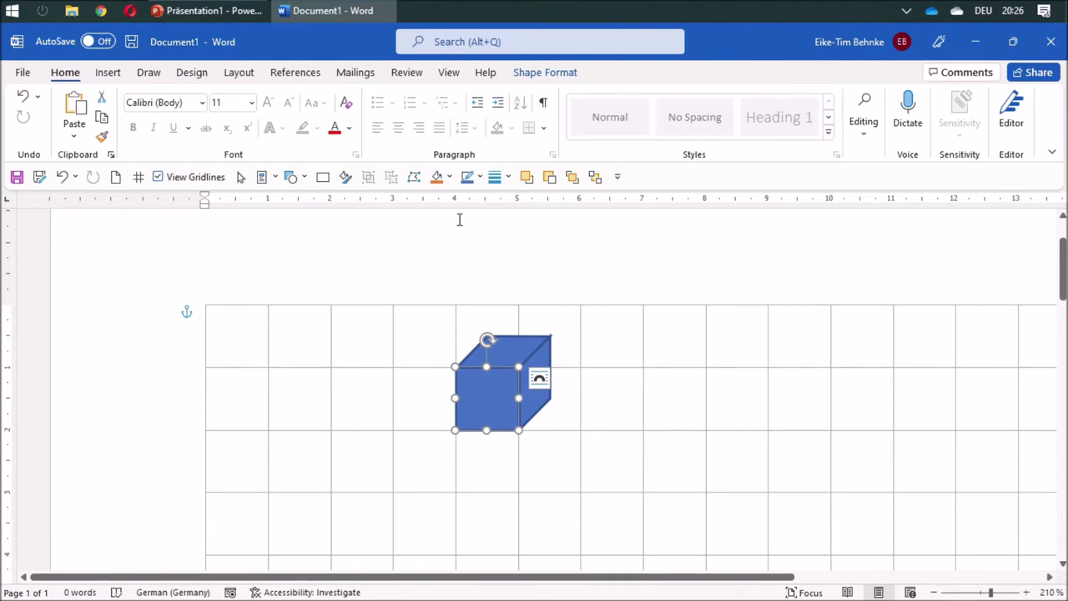
left_click(480, 176)
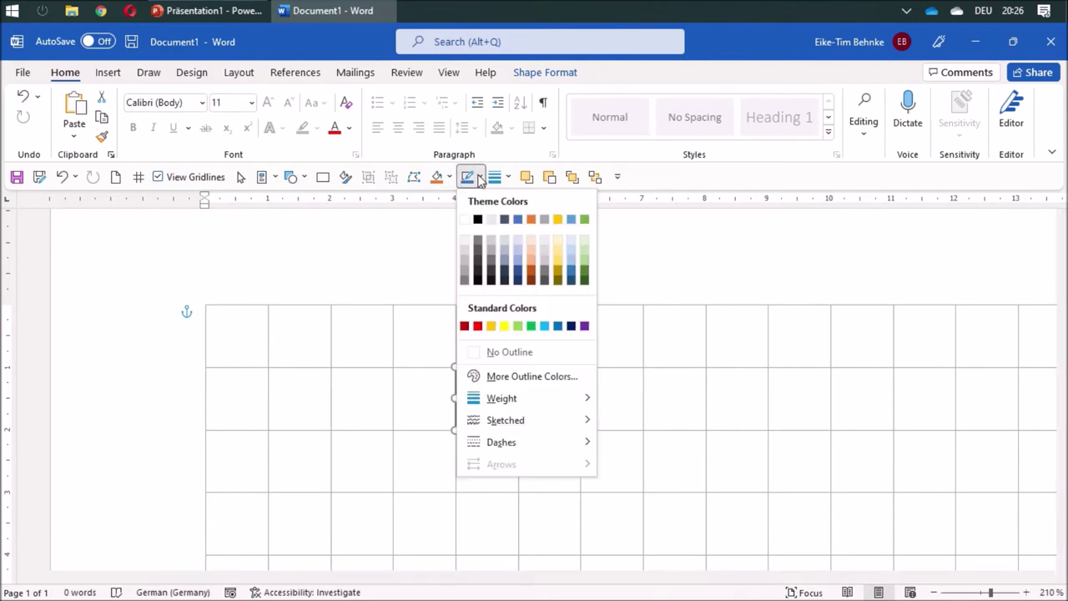
left_click(478, 219)
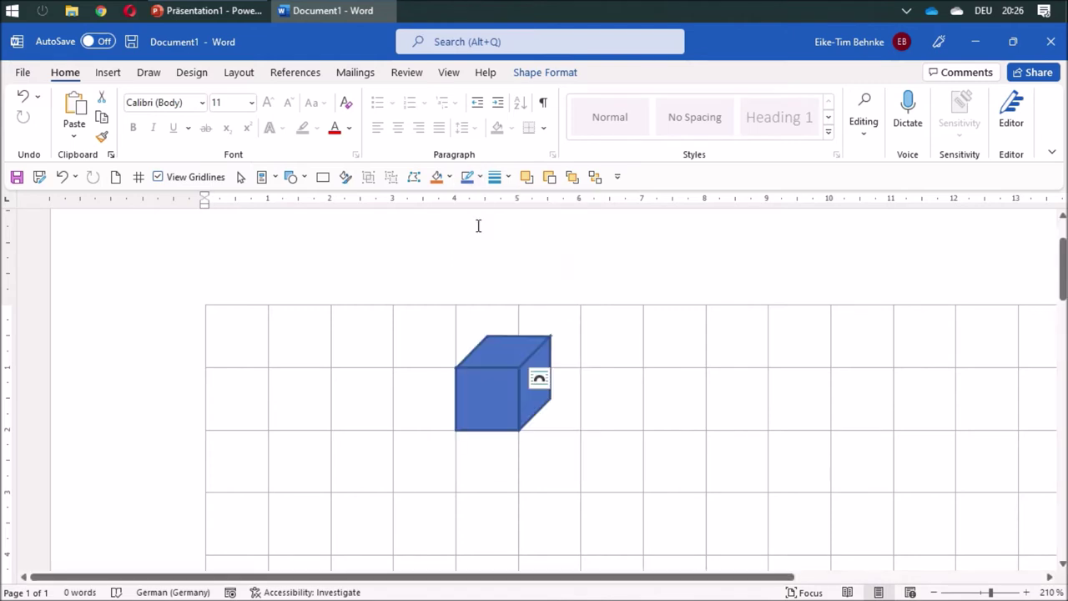
left_click(500, 351)
left_click(468, 177)
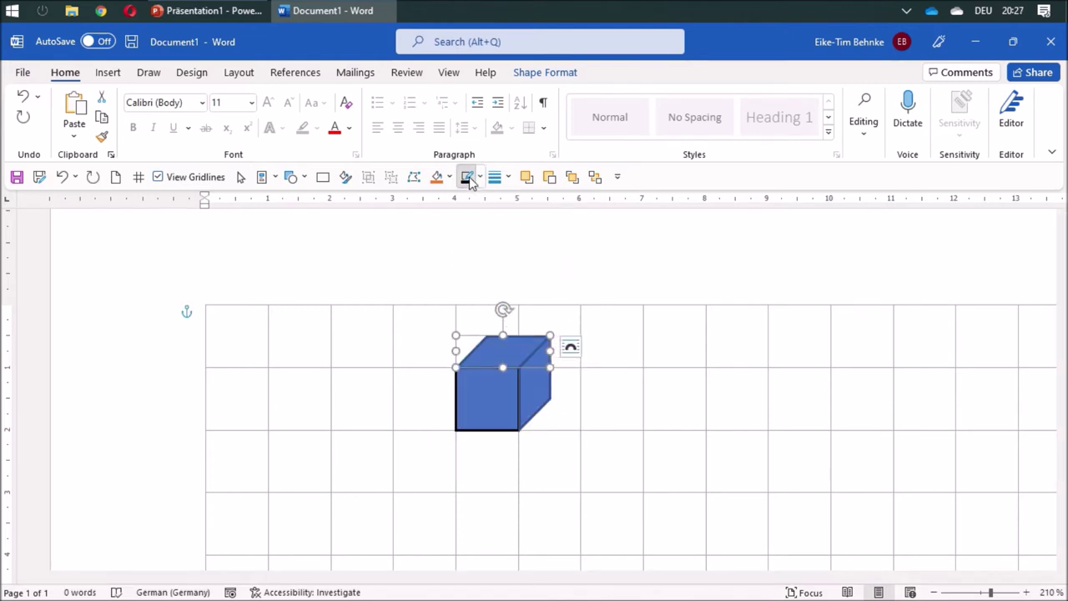
left_click(535, 390)
left_click(468, 177)
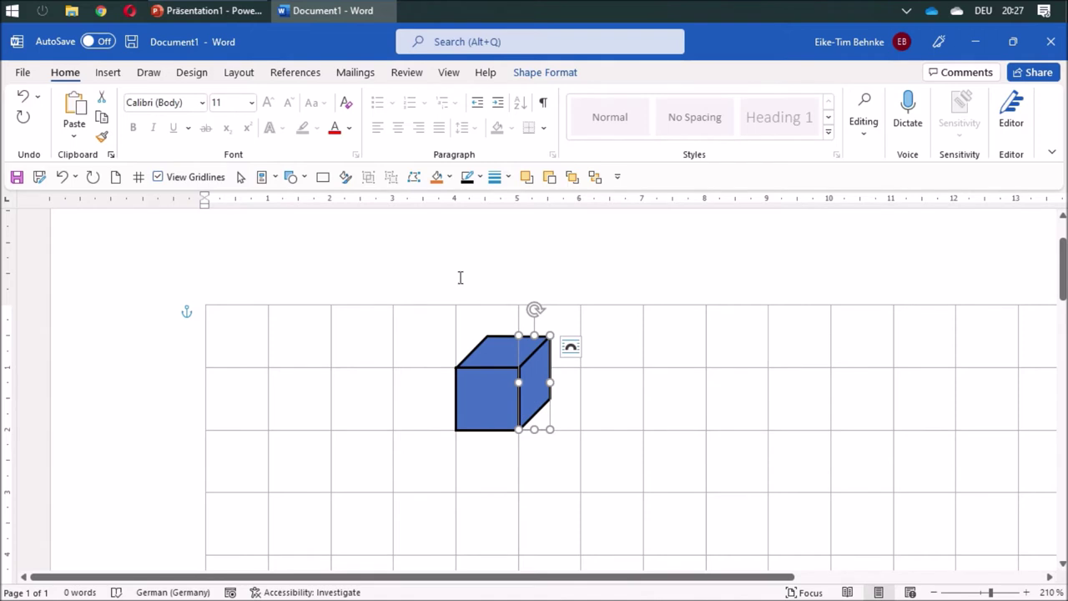
Step: Fill the cube's top face white and its side face black
left_click(494, 351)
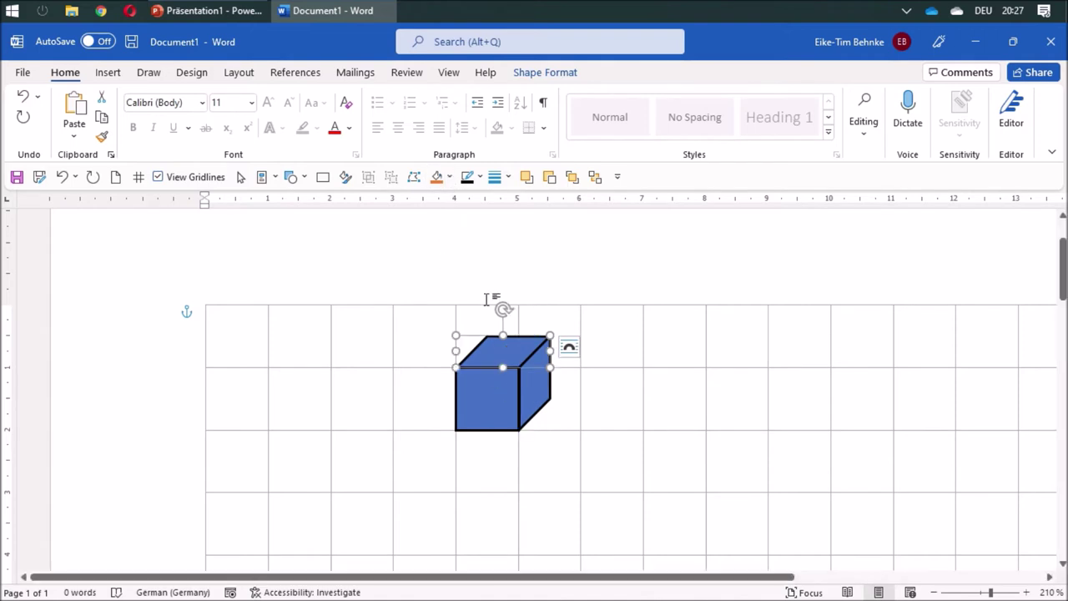
left_click(449, 177)
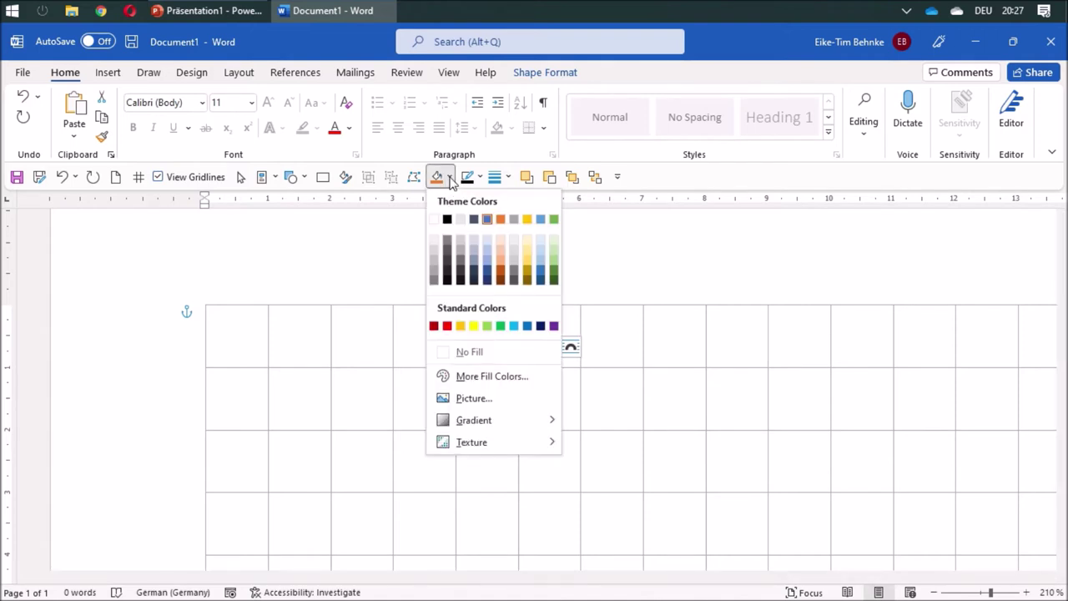
left_click(433, 220)
left_click(534, 397)
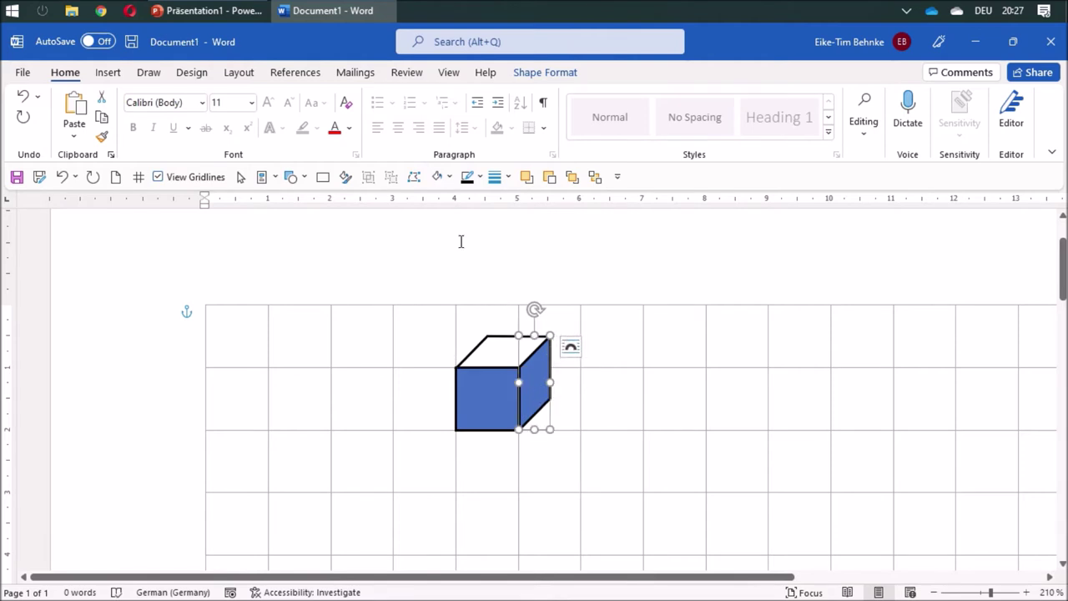
left_click(449, 177)
key("Escape")
key("Escape")
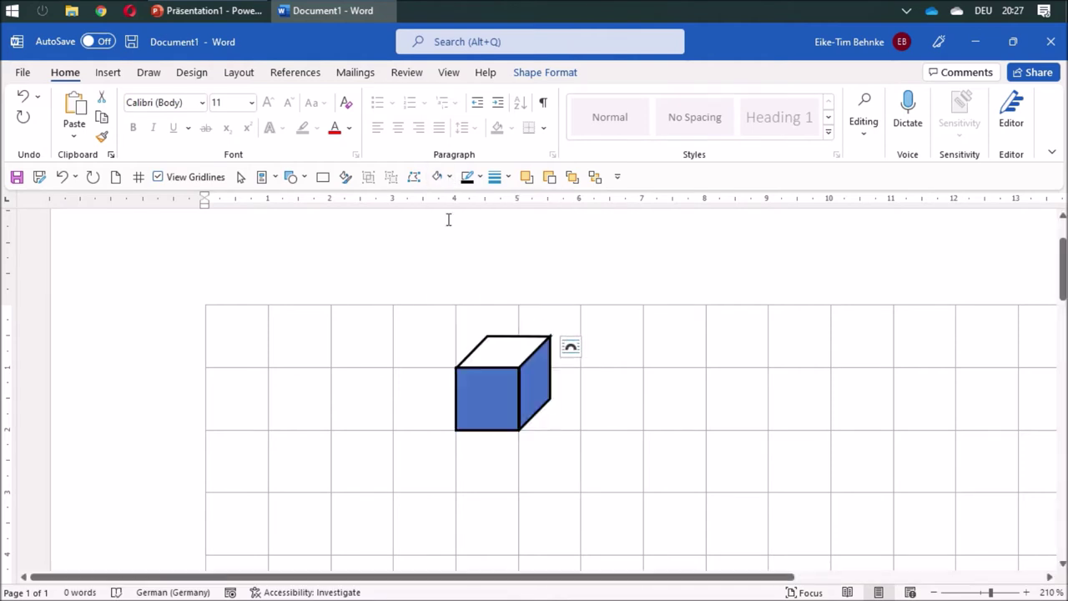
left_click(524, 413)
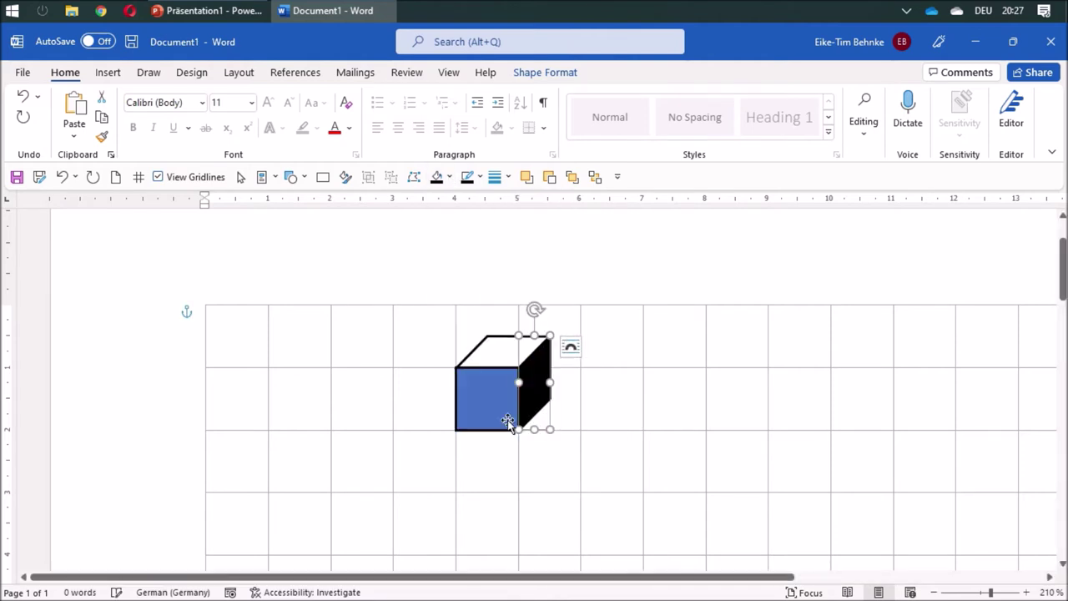
Step: Fill the cube's front face grey and deselect the finished cube
left_click(451, 179)
left_click(433, 280)
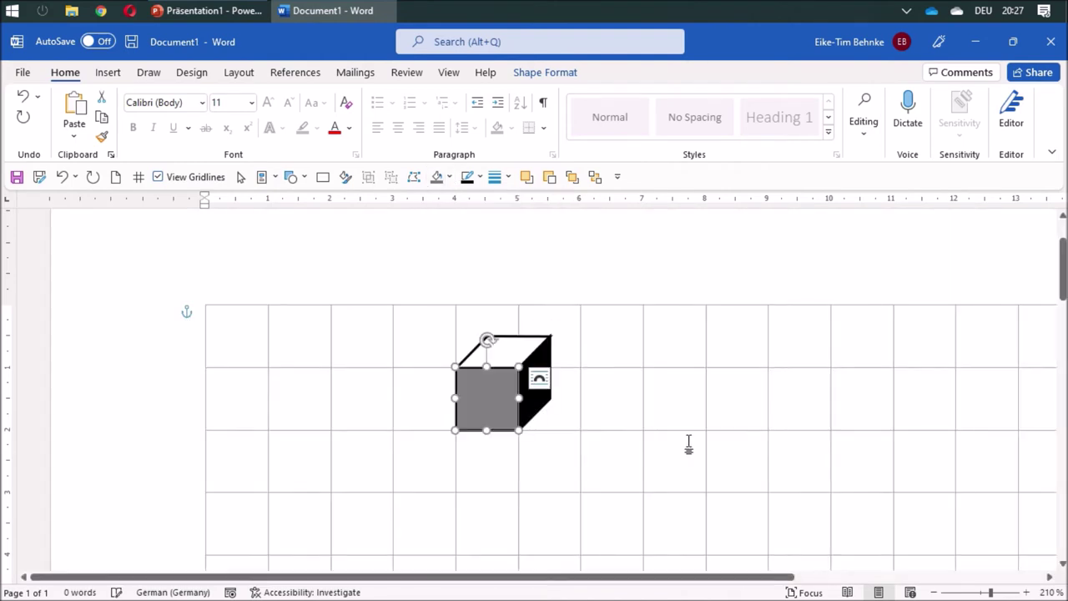
key("Escape")
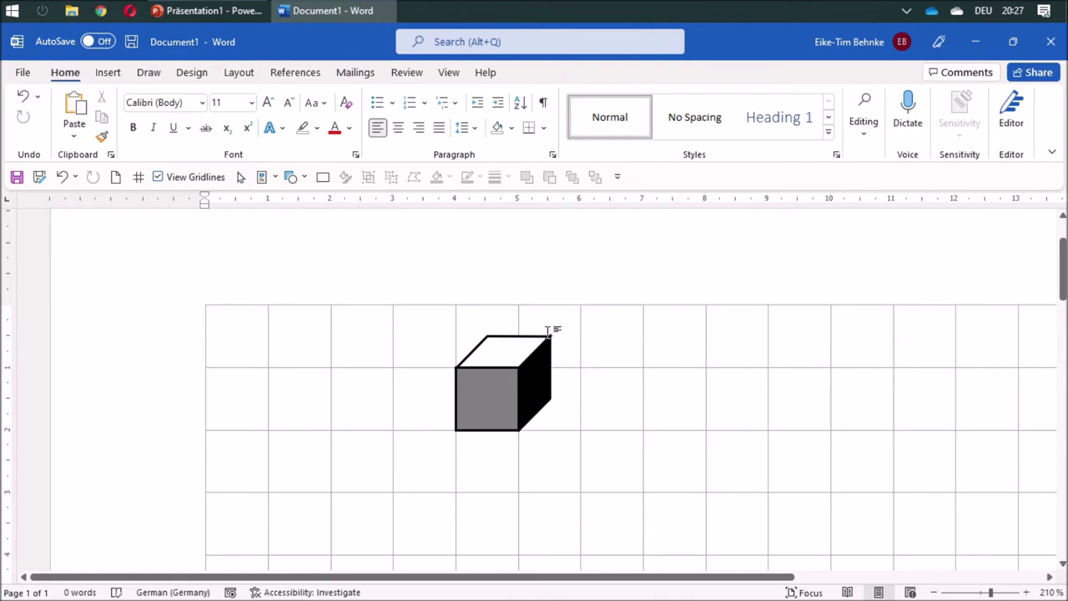
scroll(634, 375, "up", 2)
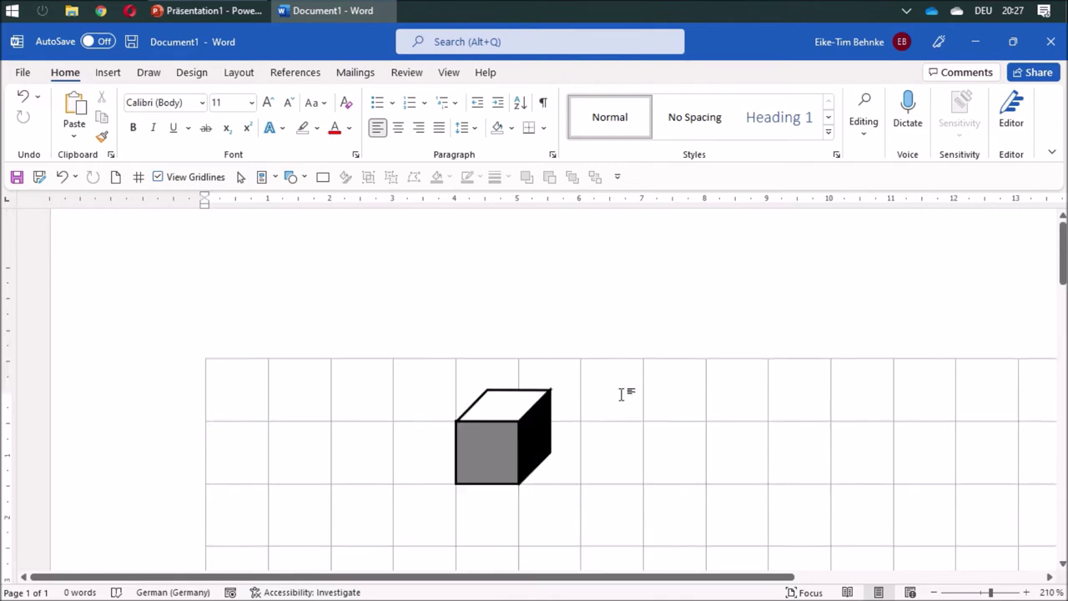
scroll(570, 469, "down", 1)
scroll(522, 451, "up", 1)
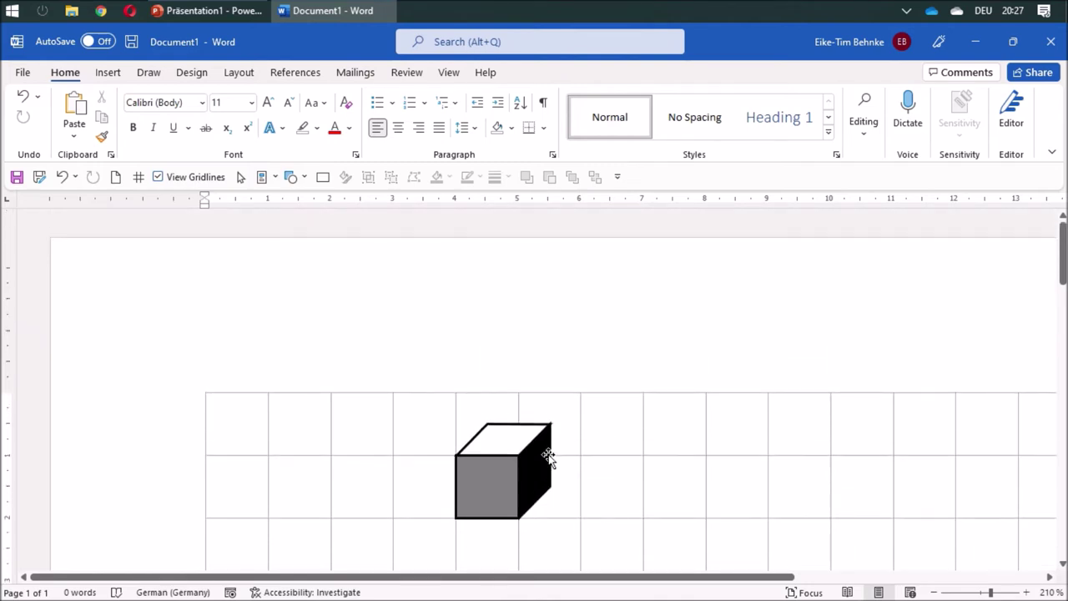
scroll(600, 488, "down", 3)
Step: Set the front face's line join type to Round in Format Shape
left_click(501, 327)
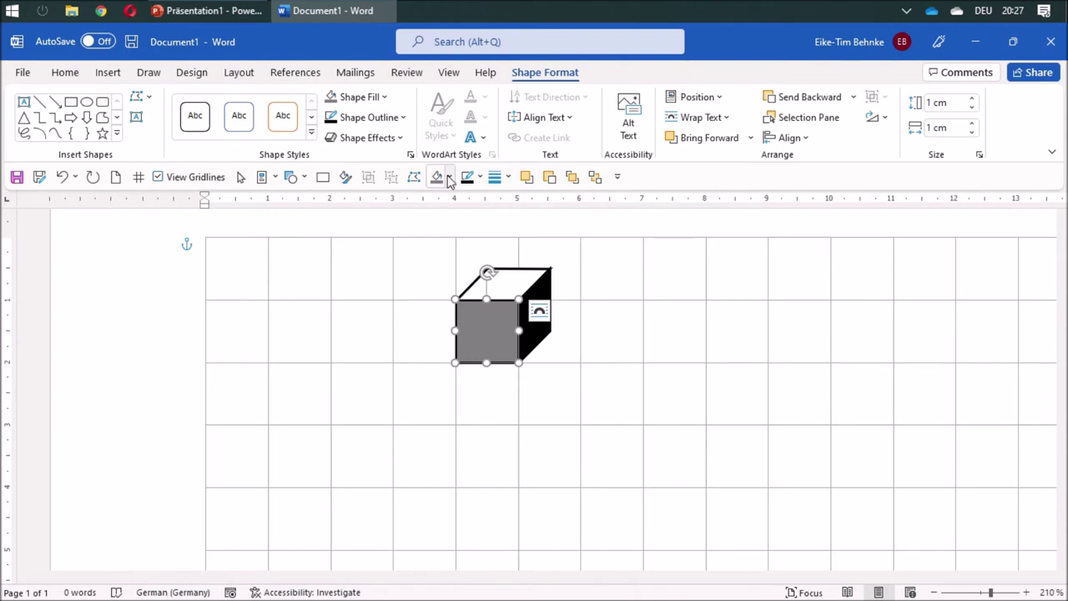
left_click(344, 177)
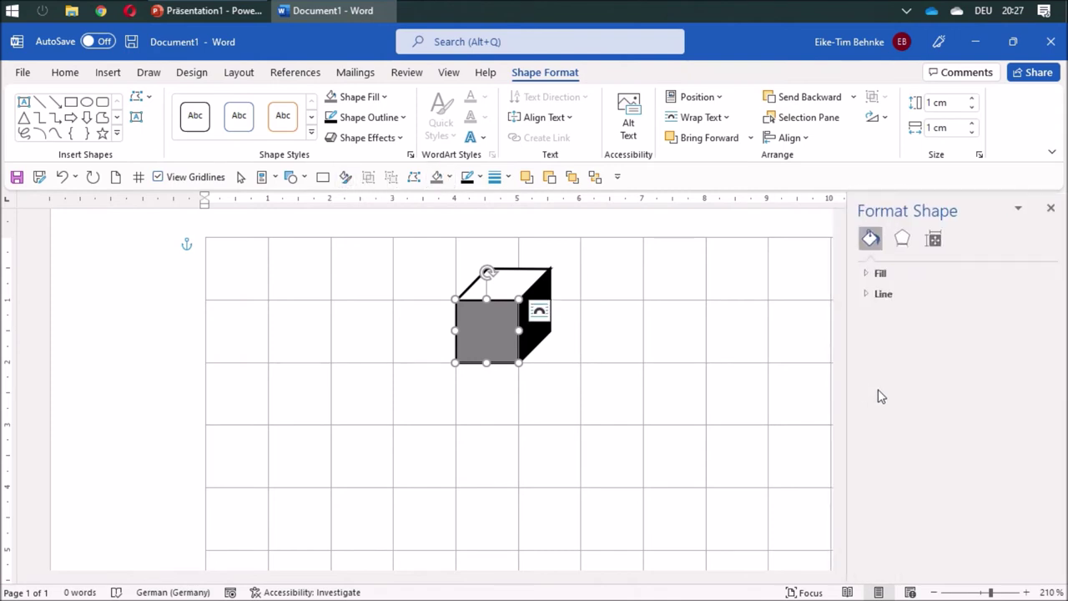
left_click(870, 295)
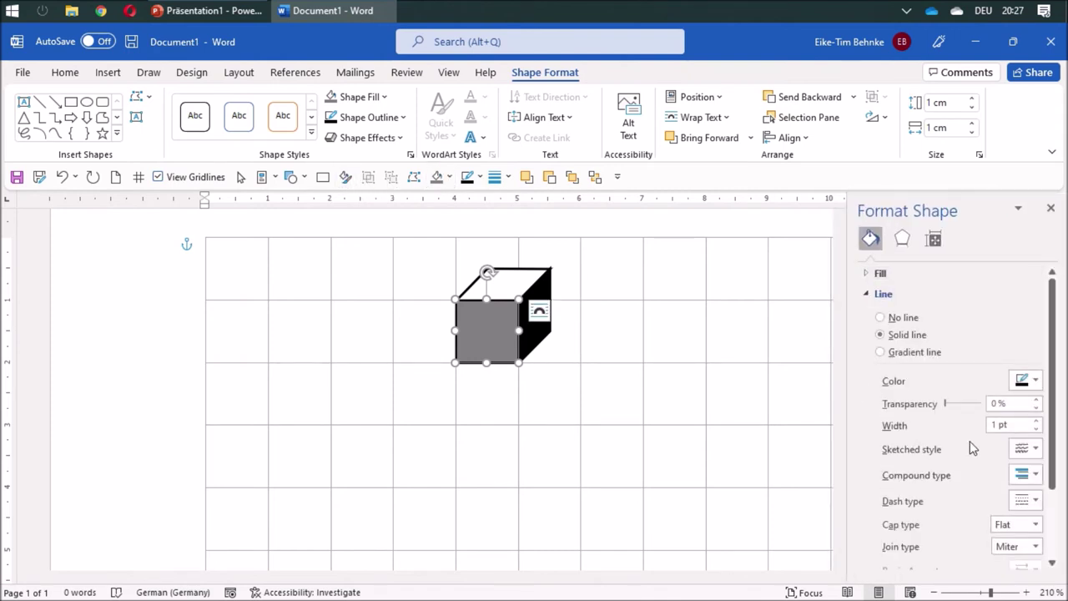
scroll(969, 440, "down", 1)
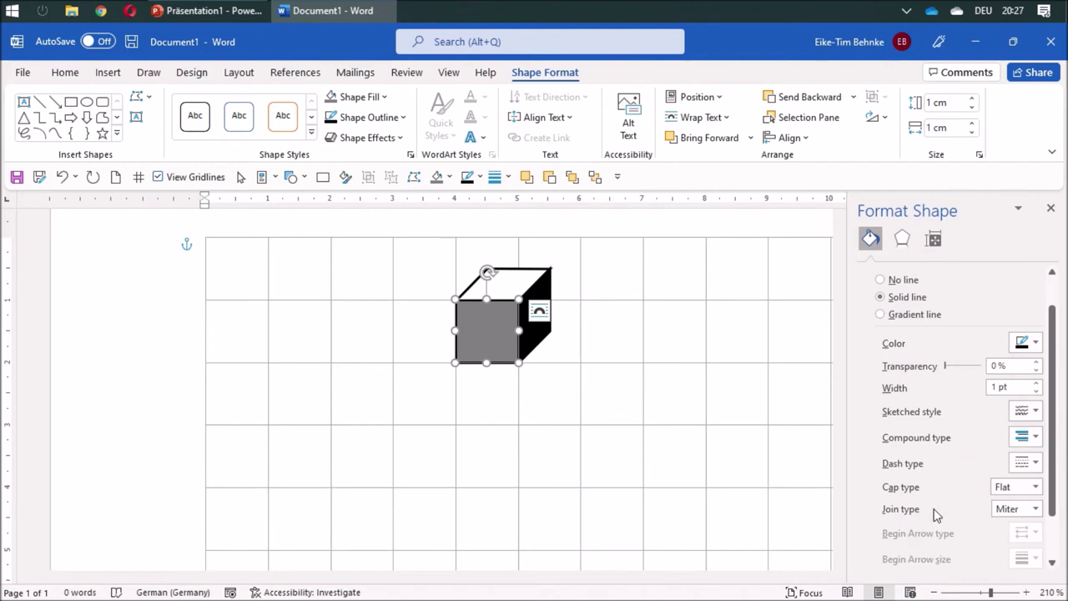
left_click(1035, 509)
left_click(1009, 523)
Step: Set the side and top faces' line join type to Round
left_click(538, 298)
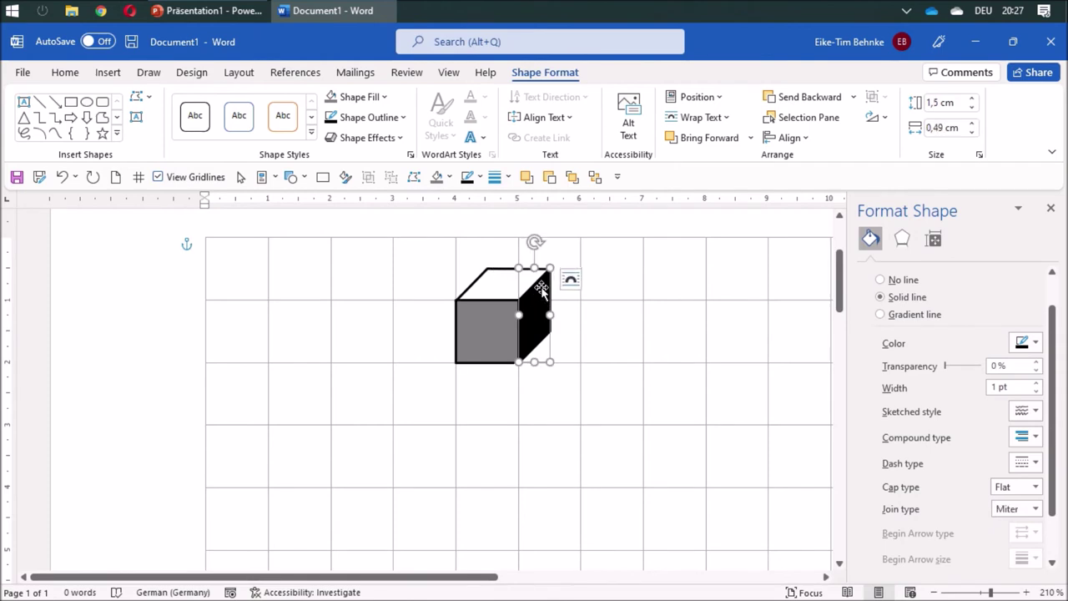
left_click(1027, 508)
left_click(1022, 524)
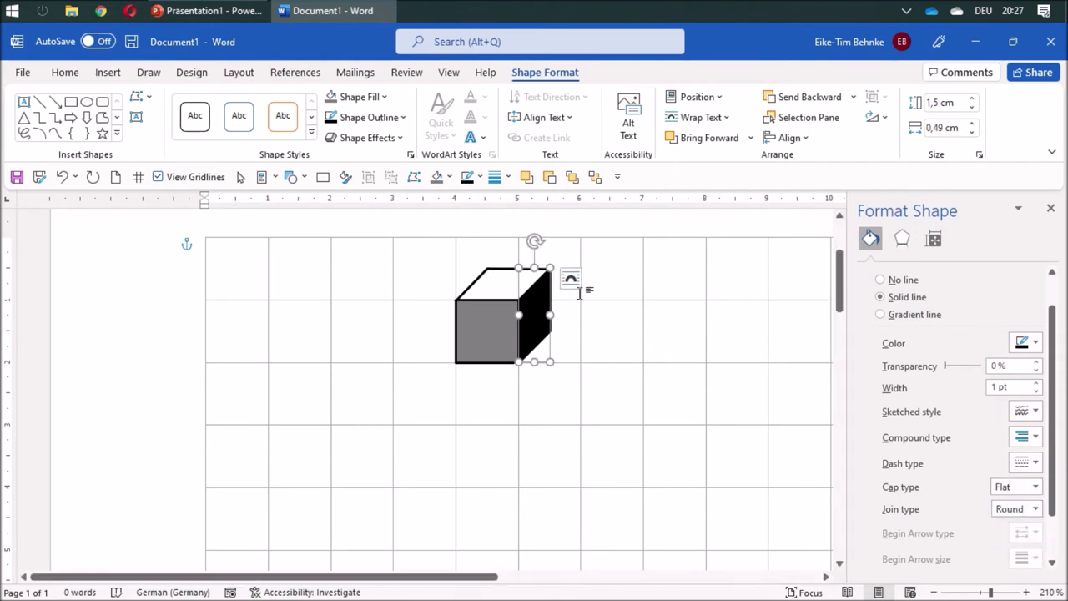
left_click(492, 290)
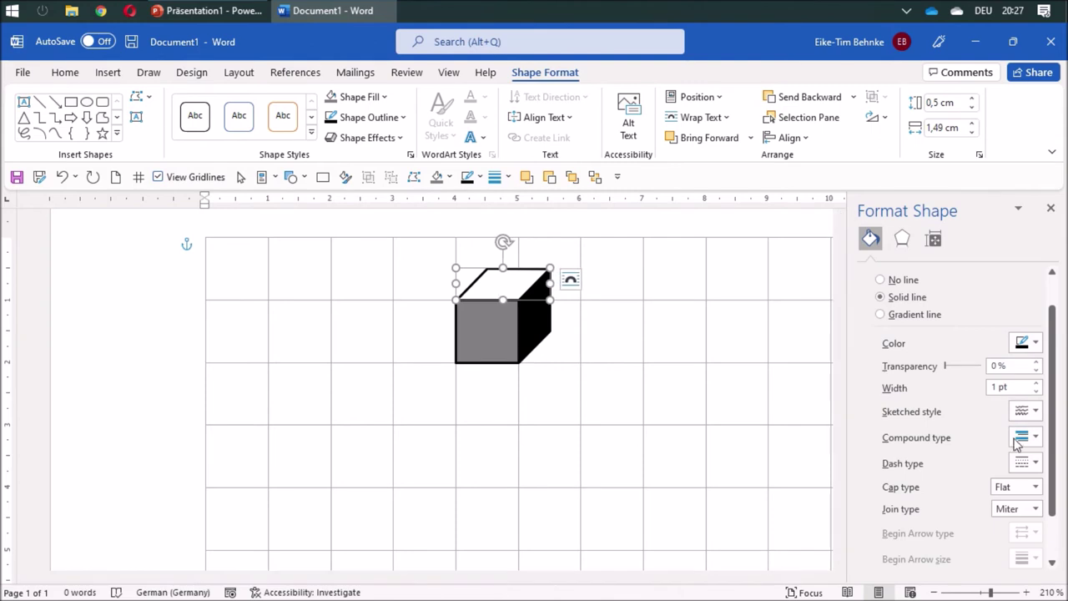
left_click(1034, 509)
left_click(1005, 526)
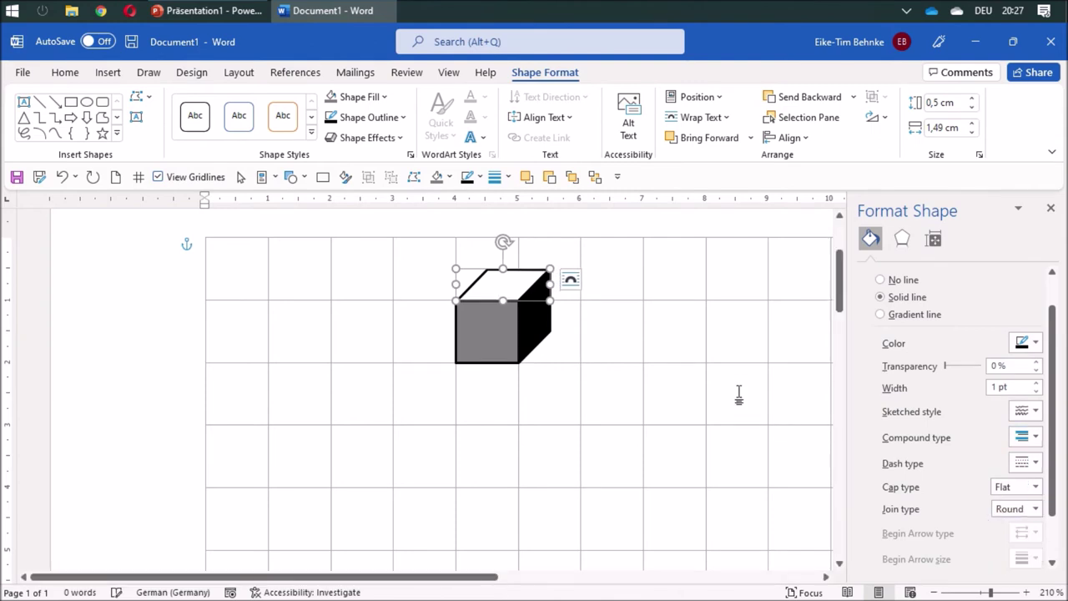
left_click(675, 383)
scroll(673, 385, "up", 1)
scroll(673, 385, "up", 1)
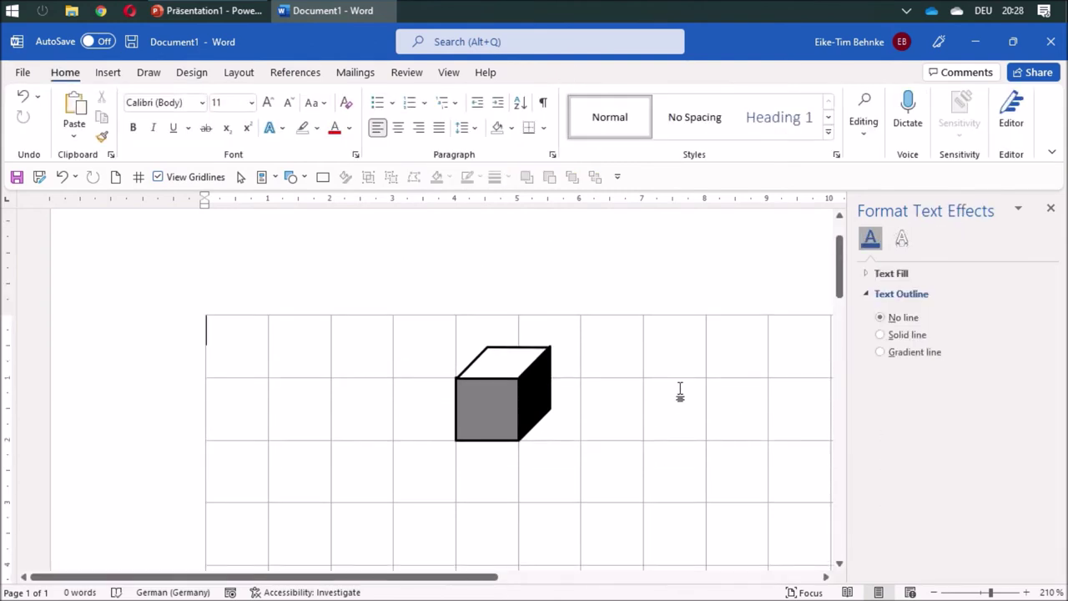
left_click(538, 358)
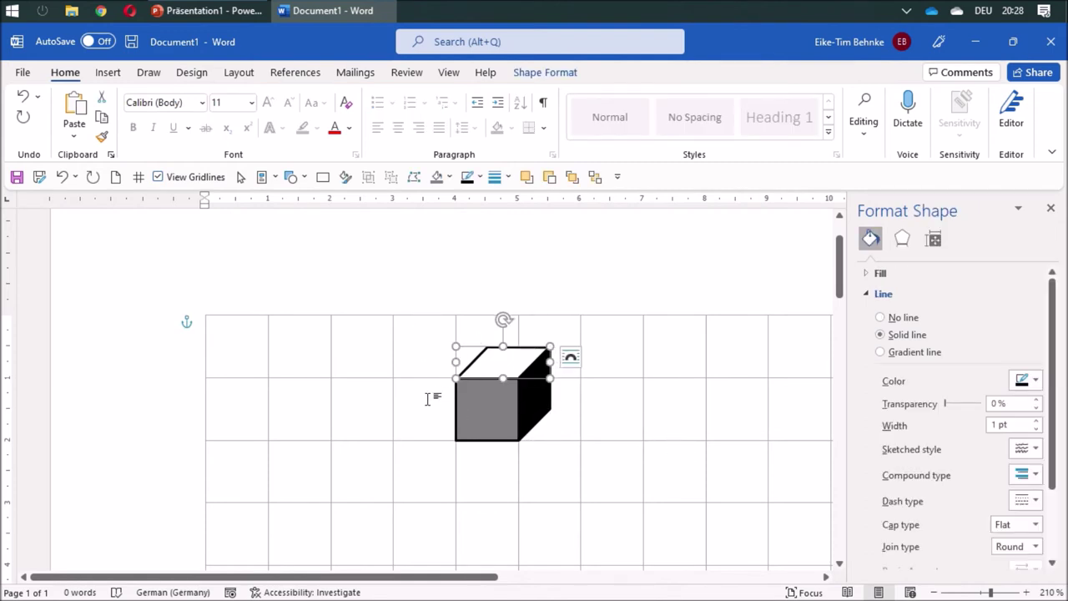
Step: Marquee-select all three cube faces and group them into one shape
left_click(241, 176)
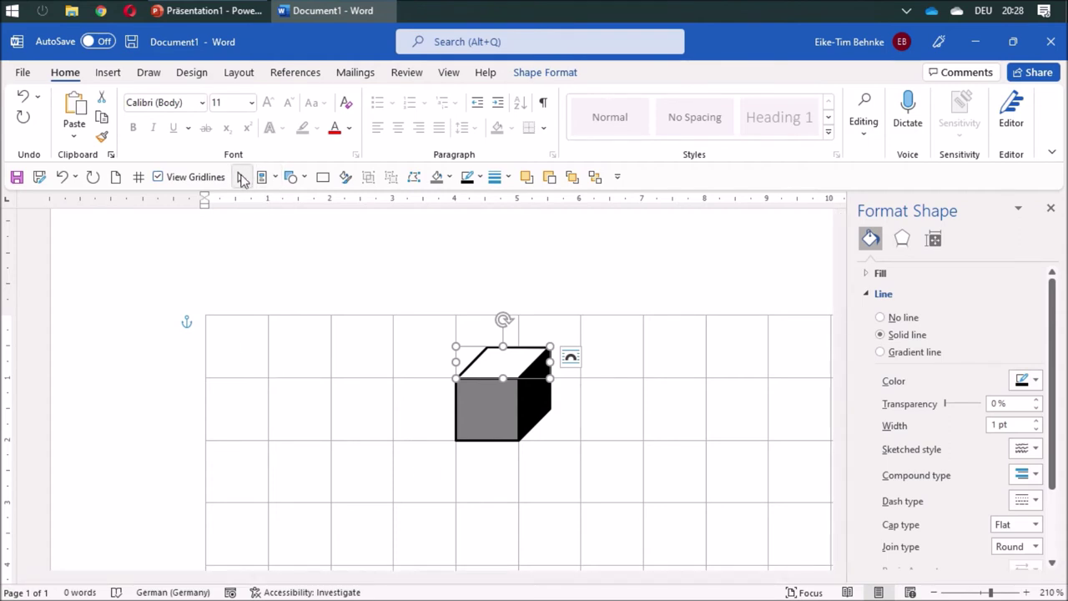
left_click_drag(396, 314, 639, 479)
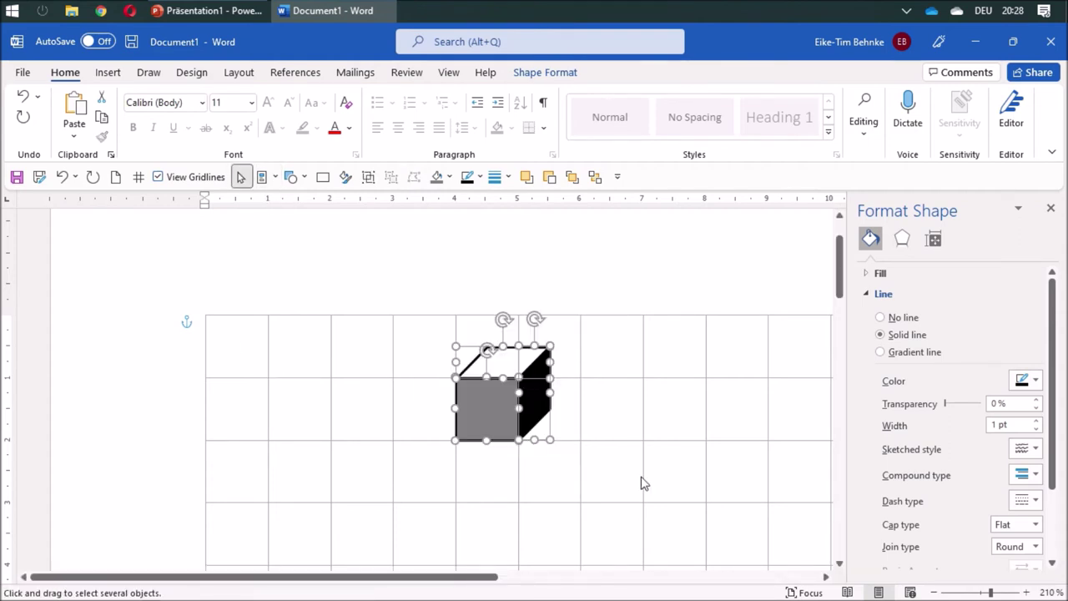
left_click(368, 177)
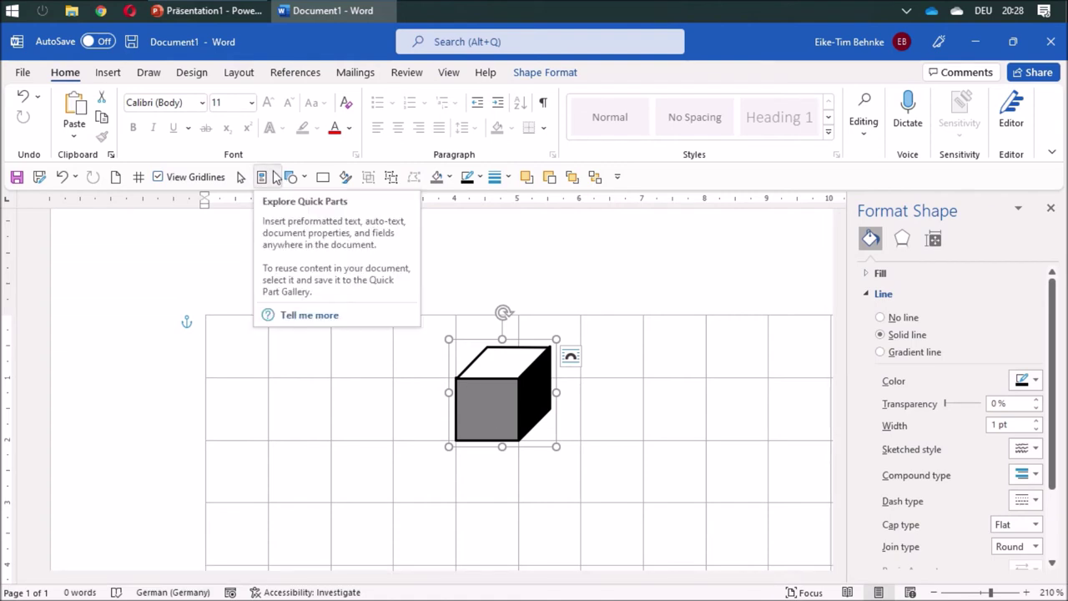
Step: Save the grouped cube to the Quick Part Gallery as 'Cube' in Normal
left_click(275, 176)
scroll(298, 288, "down", 2)
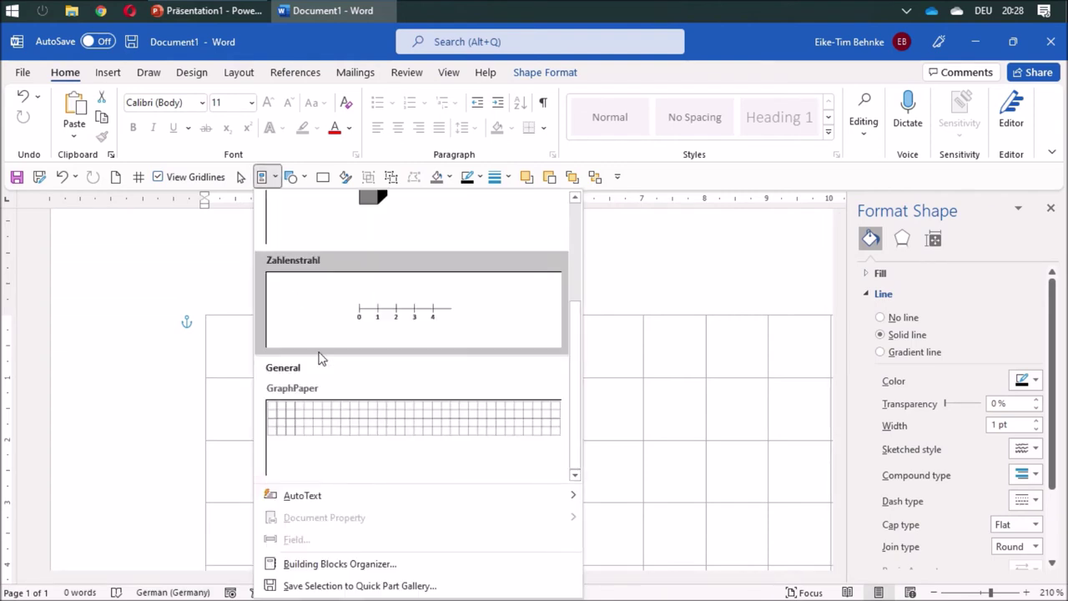
left_click(322, 587)
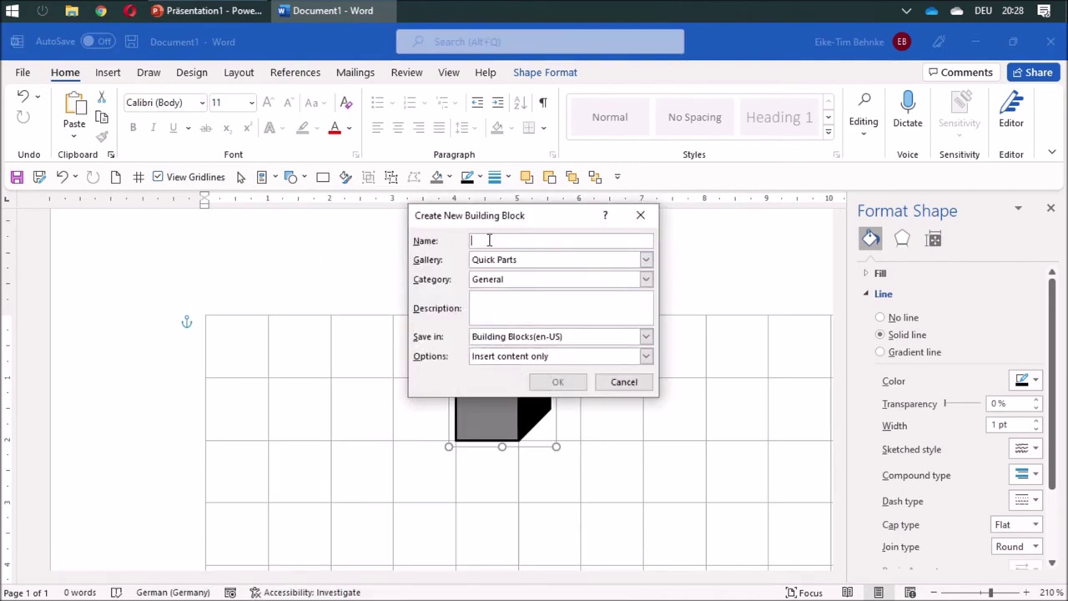
type("Cube")
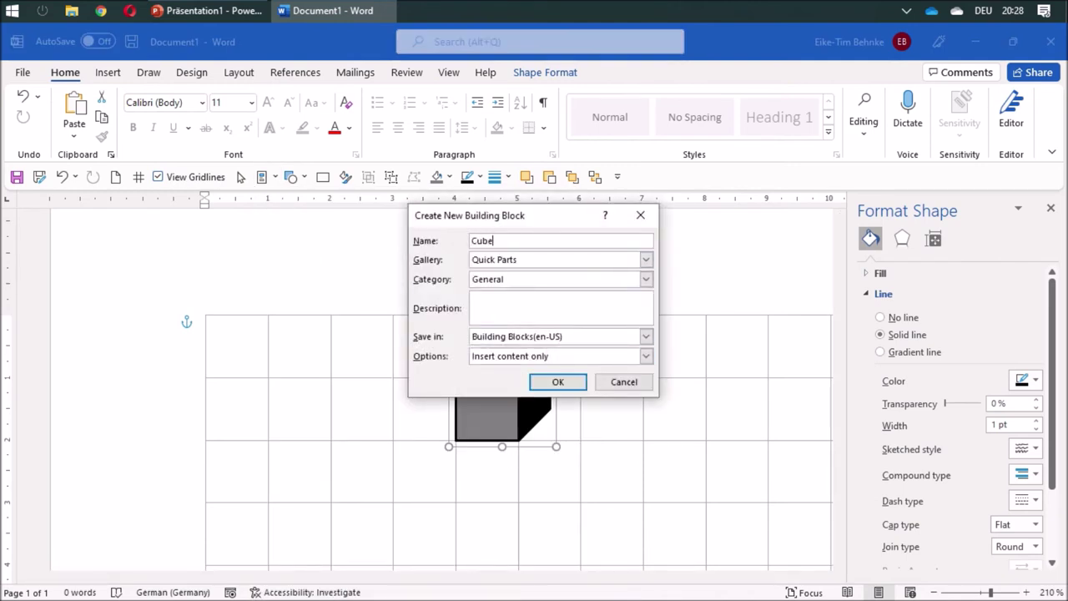
left_click(646, 337)
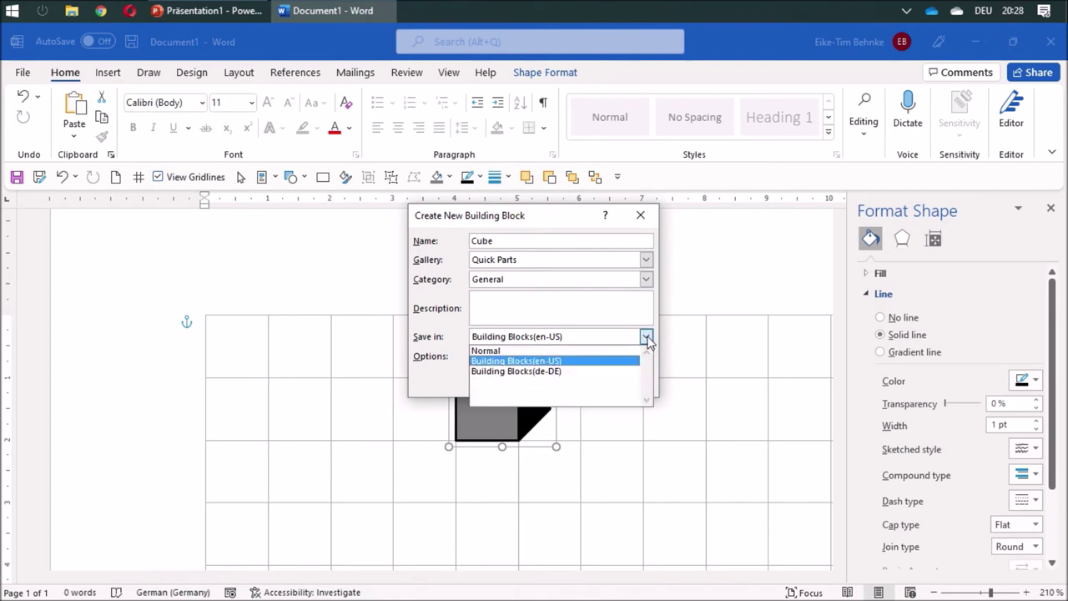
left_click(493, 351)
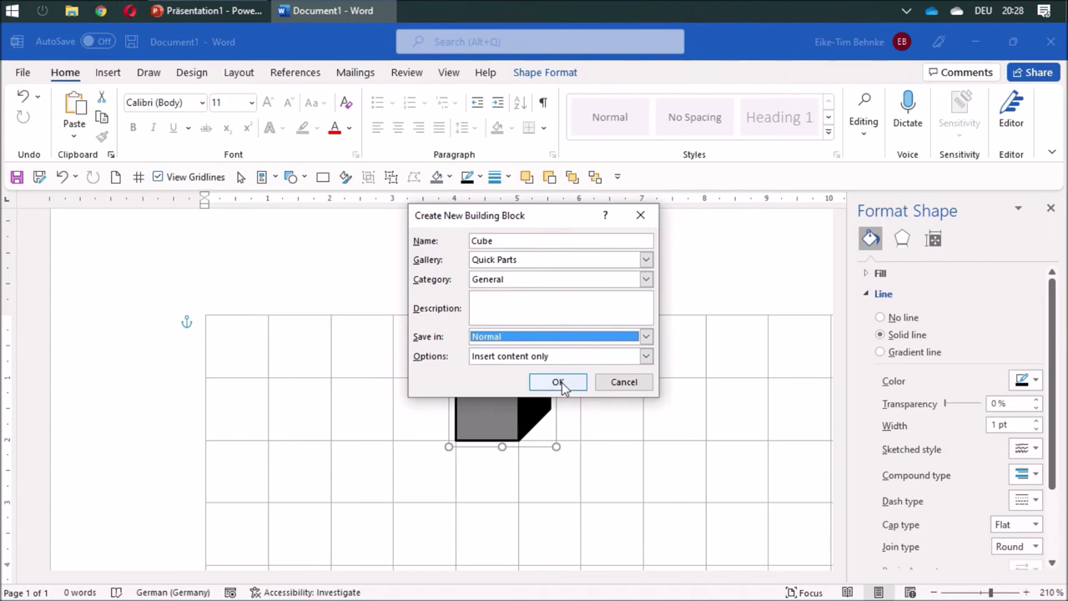
left_click(557, 382)
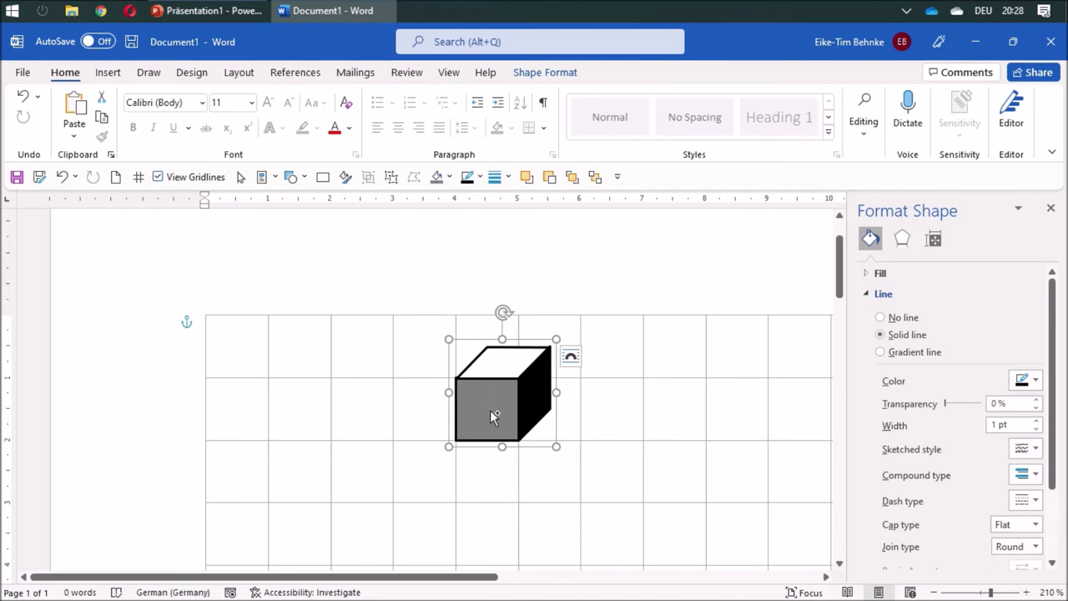
Step: Stack a cube copy exactly on the original, then drag a third copy left of the tower
left_click_drag(490, 410, 488, 345)
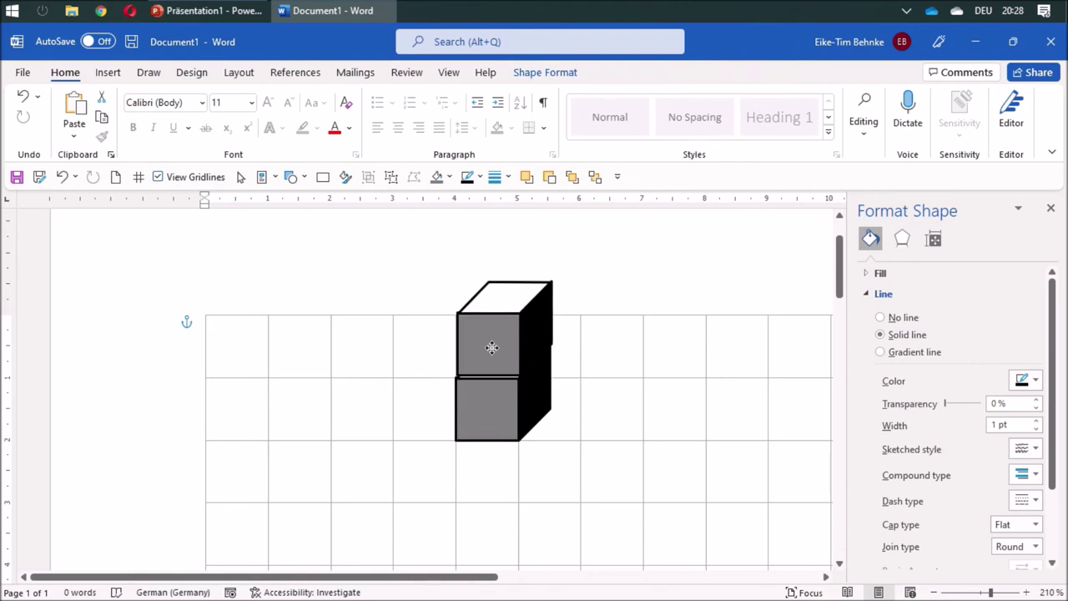
left_click_drag(489, 346, 489, 350)
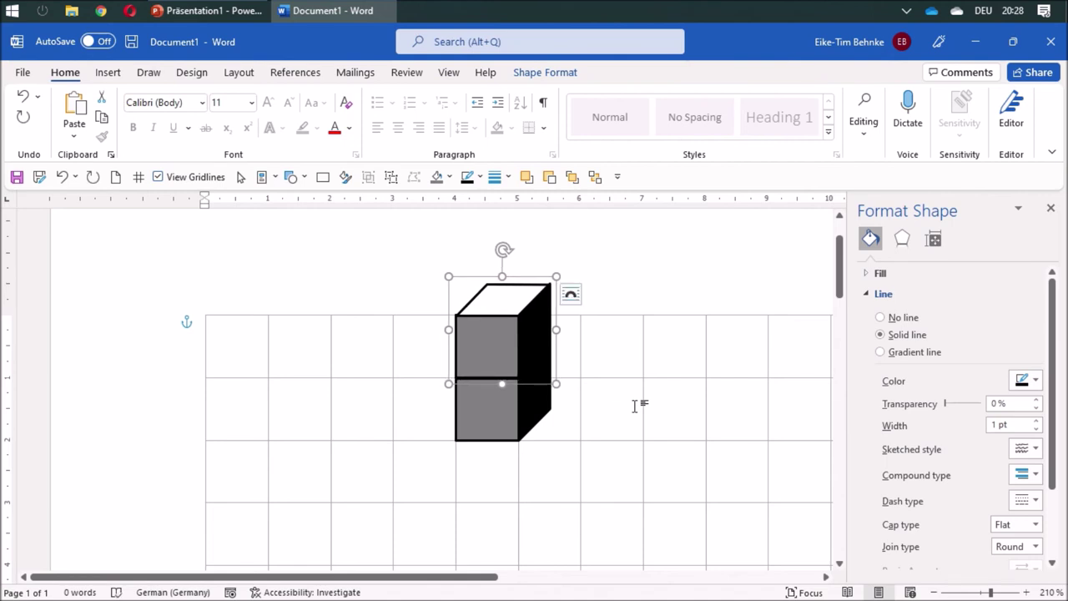
key("Escape")
left_click(503, 355)
left_click(504, 350)
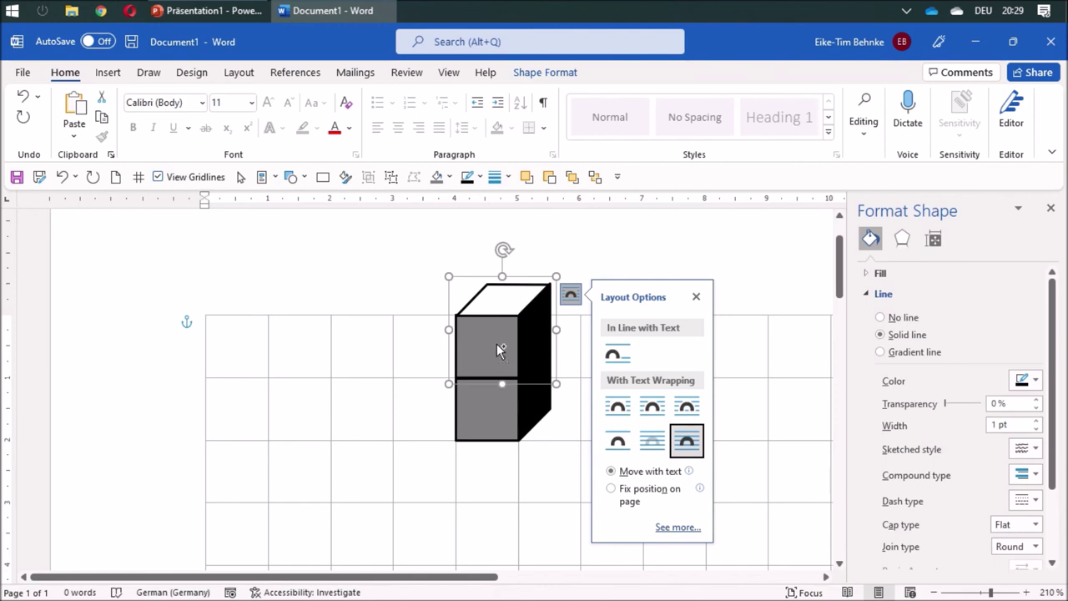
left_click_drag(496, 343, 362, 382)
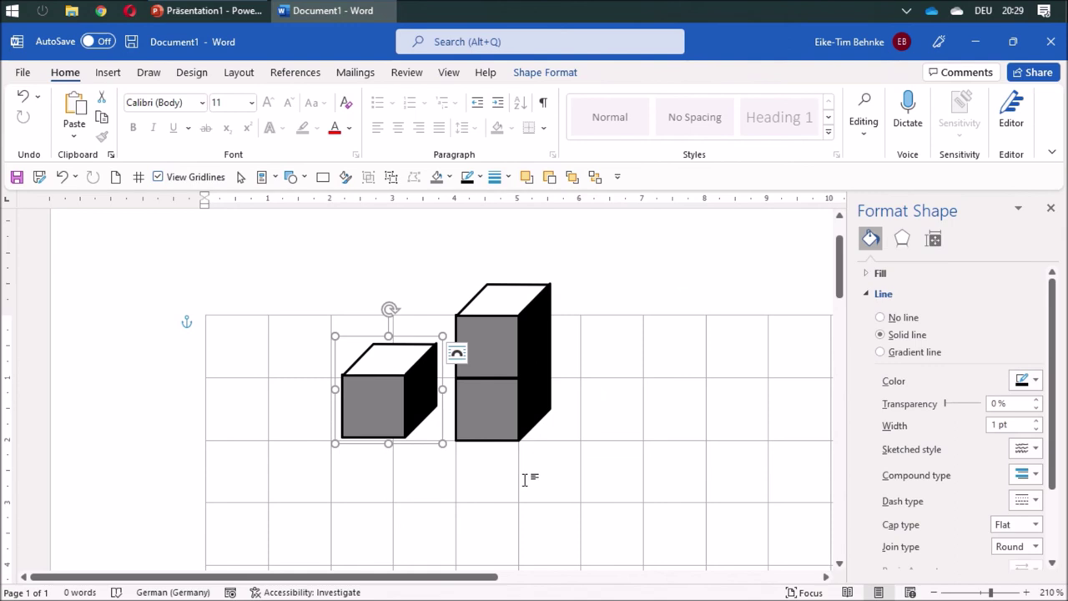
Step: Nudge the third cube flush against the tower's lower cube and send it to back
key("Down")
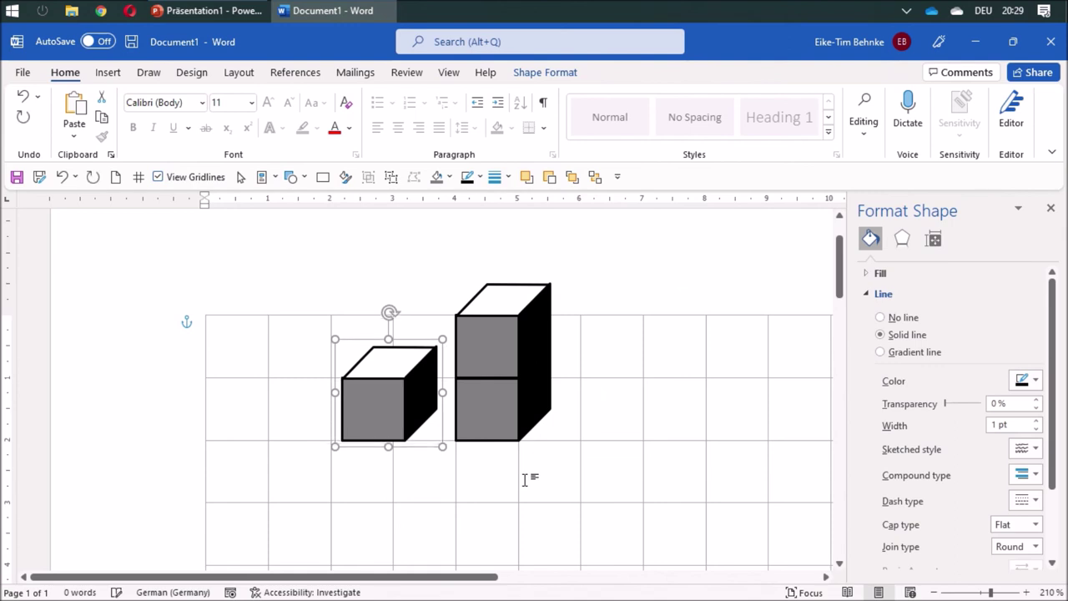
key("Right")
key("Right")
key("Right")
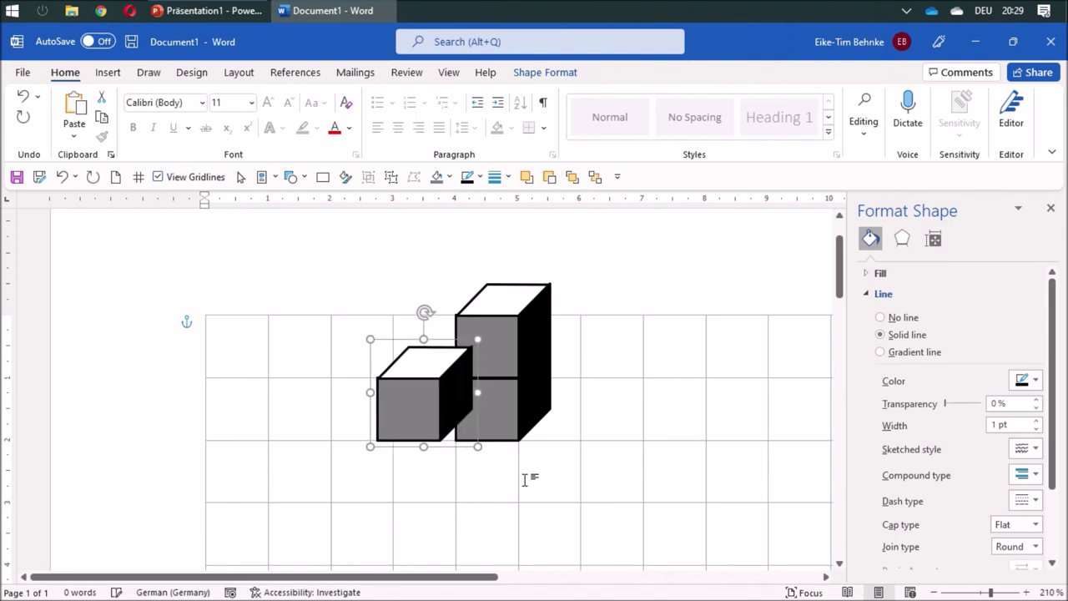
key("Right")
key("Left")
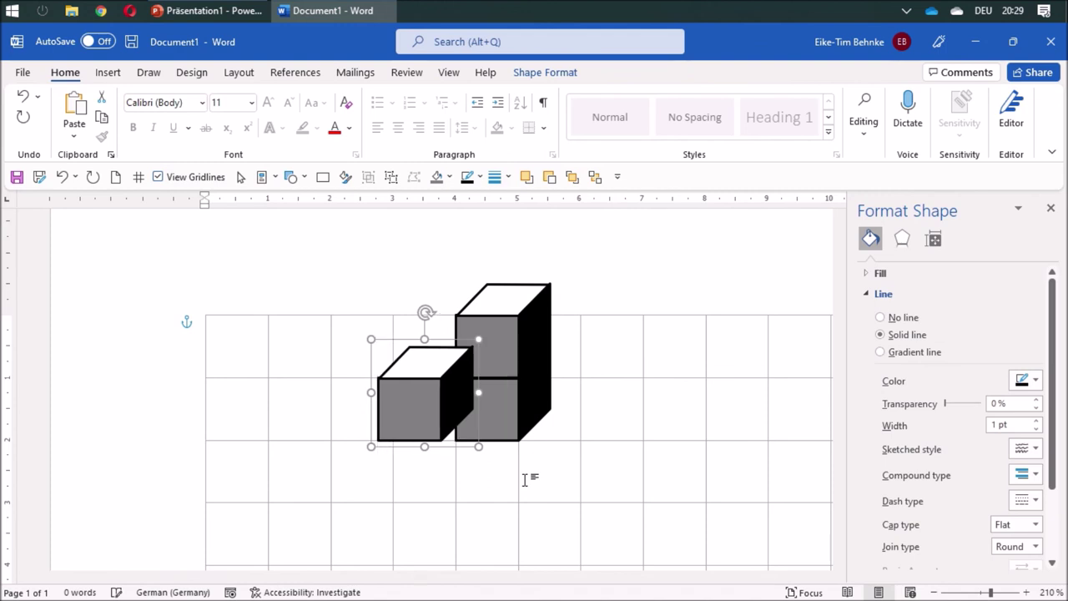
key("Left")
key("Right")
key("Right")
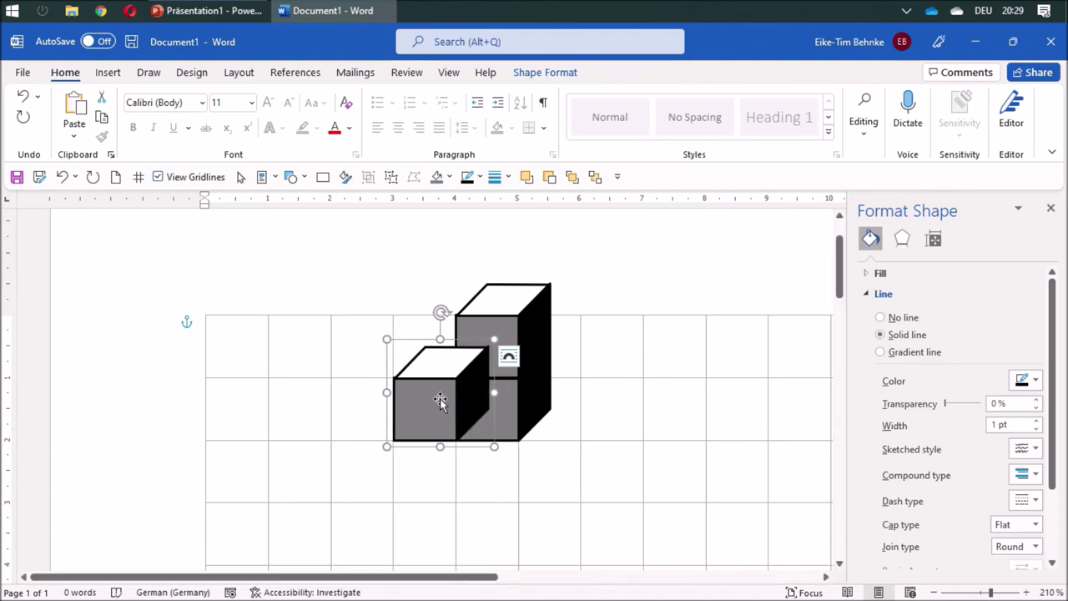
left_click(595, 179)
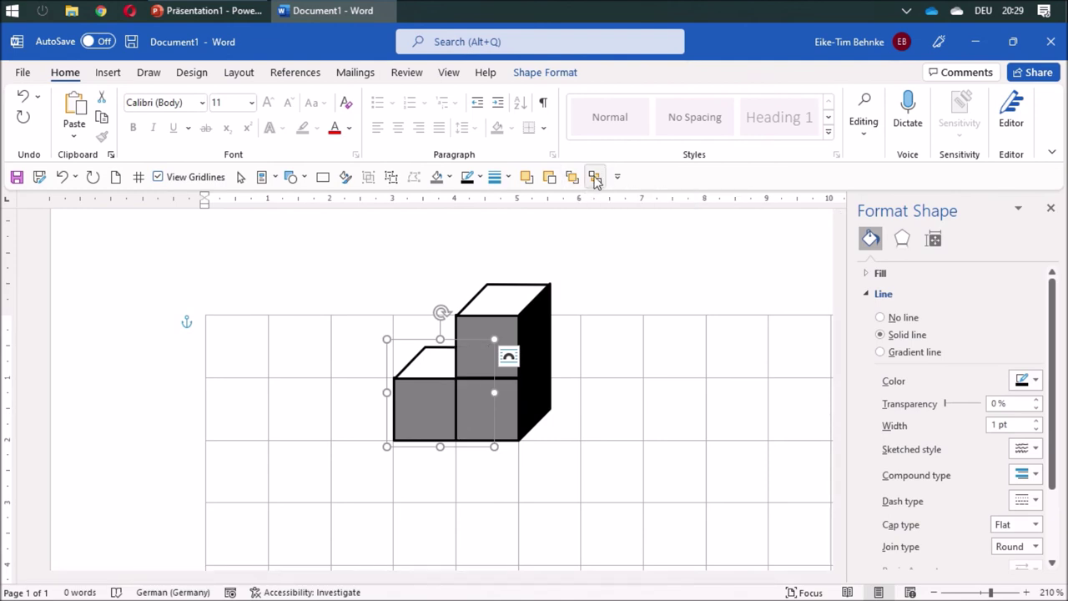